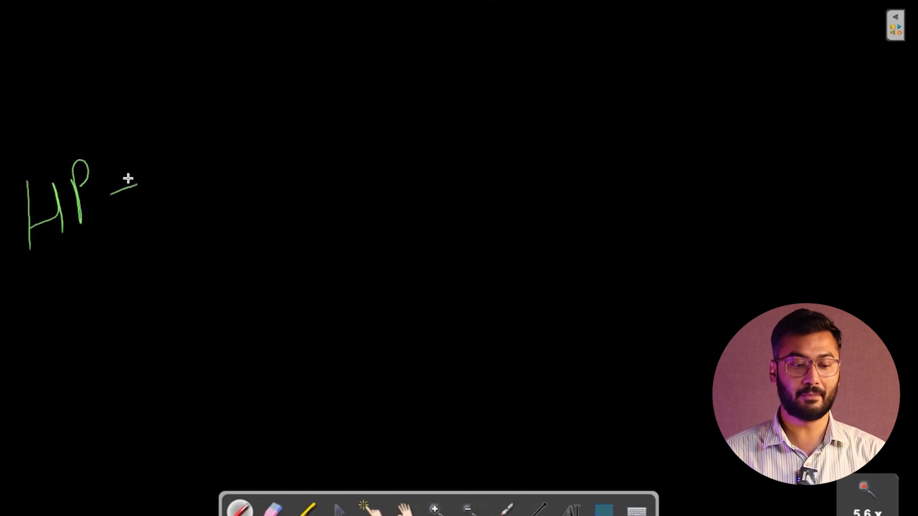
# Sketch arrows and the word 'Opp' after HP on the whiteboard
pyautogui.moveTo(188, 141)
pyautogui.mouseDown()
pyautogui.moveTo(215, 152)
pyautogui.moveTo(189, 143)
pyautogui.mouseUp()
pyautogui.moveTo(221, 123); pyautogui.dragTo(234, 182)
pyautogui.moveTo(228, 144); pyautogui.dragTo(232, 166)
pyautogui.moveTo(252, 111); pyautogui.dragTo(266, 166)
pyautogui.moveTo(259, 130)
pyautogui.mouseDown()
pyautogui.moveTo(263, 142)
pyautogui.moveTo(348, 117)
pyautogui.mouseUp()
pyautogui.moveTo(321, 111); pyautogui.dragTo(330, 141)
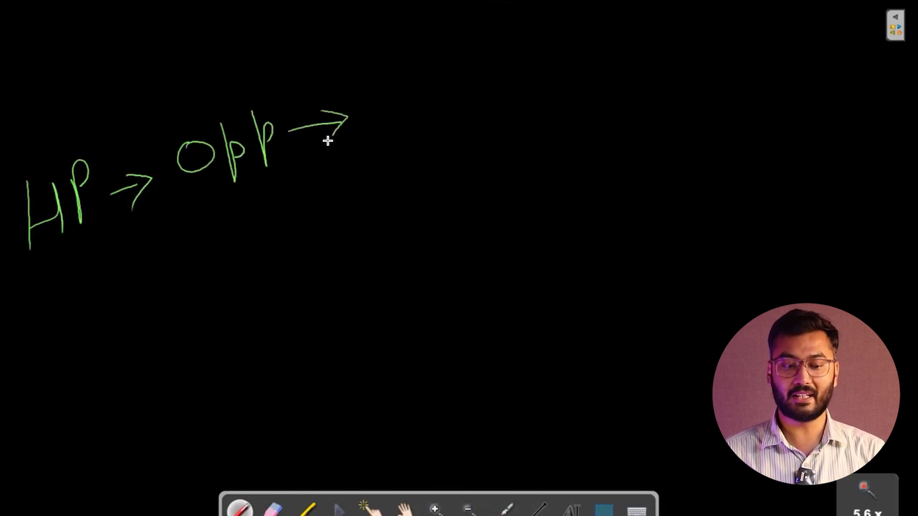
# Write 'Amount > 100000 [High]' on the first line
pyautogui.moveTo(404, 100)
pyautogui.mouseDown()
pyautogui.moveTo(401, 133)
pyautogui.moveTo(420, 113)
pyautogui.moveTo(501, 121)
pyautogui.moveTo(508, 106)
pyautogui.moveTo(539, 128)
pyautogui.mouseUp()
pyautogui.moveTo(584, 90); pyautogui.dragTo(582, 119)
pyautogui.moveTo(603, 103); pyautogui.dragTo(618, 106)
pyautogui.moveTo(642, 105); pyautogui.dragTo(688, 106)
pyautogui.moveTo(789, 66)
pyautogui.mouseDown()
pyautogui.moveTo(758, 117)
pyautogui.moveTo(780, 122)
pyautogui.mouseUp()
pyautogui.moveTo(789, 81); pyautogui.dragTo(824, 109)
pyautogui.moveTo(834, 96)
pyautogui.mouseDown()
pyautogui.moveTo(827, 132)
pyautogui.moveTo(864, 109)
pyautogui.mouseUp()
pyautogui.moveTo(868, 74); pyautogui.dragTo(844, 142)
# Write 'Amount < 100000 [Low]' on a second line
pyautogui.moveTo(363, 270)
pyautogui.mouseDown()
pyautogui.moveTo(385, 267)
pyautogui.moveTo(387, 248)
pyautogui.mouseUp()
pyautogui.moveTo(393, 261)
pyautogui.mouseDown()
pyautogui.moveTo(427, 258)
pyautogui.moveTo(449, 243)
pyautogui.moveTo(476, 254)
pyautogui.moveTo(508, 239)
pyautogui.moveTo(586, 250)
pyautogui.moveTo(609, 238)
pyautogui.moveTo(661, 239)
pyautogui.moveTo(762, 203)
pyautogui.moveTo(770, 272)
pyautogui.mouseUp()
pyautogui.moveTo(788, 229)
pyautogui.mouseDown()
pyautogui.moveTo(812, 246)
pyautogui.moveTo(849, 246)
pyautogui.moveTo(860, 202)
pyautogui.moveTo(855, 269)
pyautogui.mouseUp()
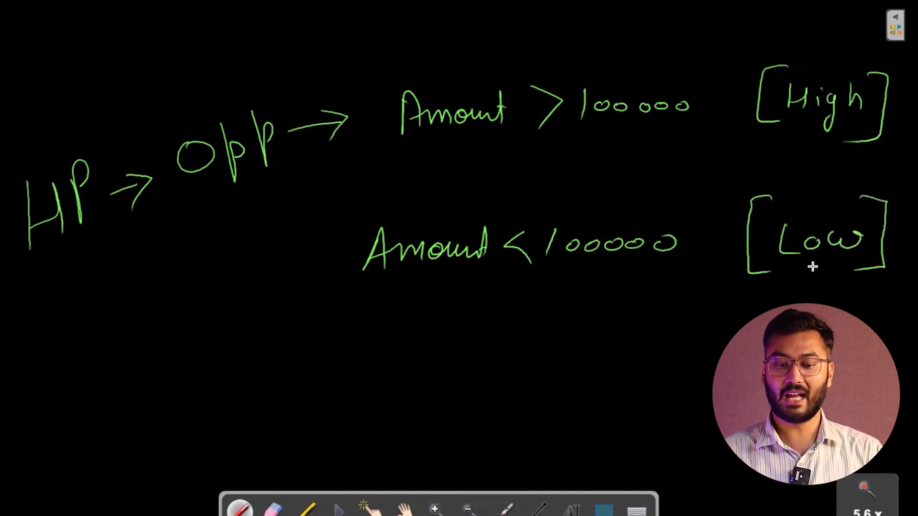
# Box [High] and start a Send Email note beside it
pyautogui.moveTo(761, 54)
pyautogui.mouseDown()
pyautogui.moveTo(741, 143)
pyautogui.moveTo(901, 163)
pyautogui.moveTo(794, 47)
pyautogui.moveTo(756, 49)
pyautogui.mouseUp()
pyautogui.moveTo(579, 18)
pyautogui.mouseDown()
pyautogui.moveTo(553, 24)
pyautogui.moveTo(573, 37)
pyautogui.moveTo(625, 36)
pyautogui.moveTo(653, 23)
pyautogui.moveTo(673, 34)
pyautogui.moveTo(762, 33)
pyautogui.moveTo(761, 44)
pyautogui.moveTo(796, 45)
pyautogui.mouseUp()
pyautogui.moveTo(796, 45); pyautogui.dragTo(822, 34)
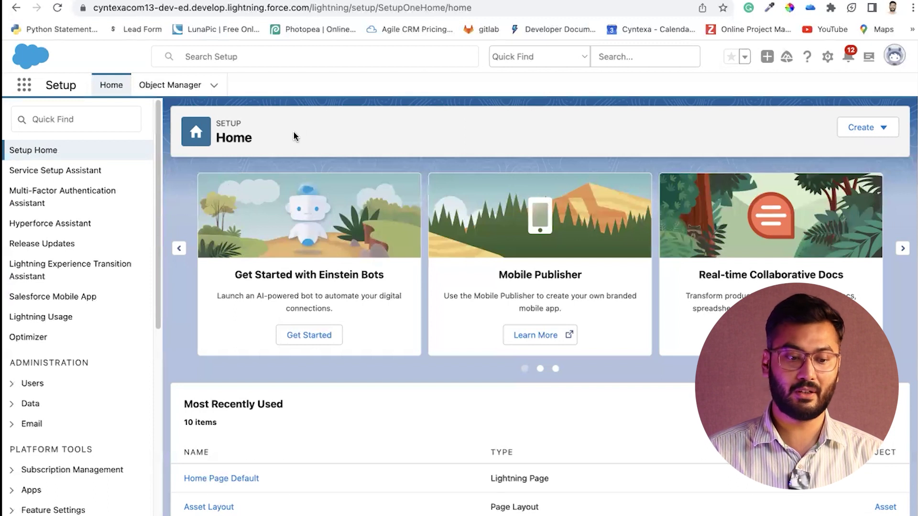
# Quick Find 'flow' to reach Flows and create a new Record-Triggered Flow
pyautogui.click(77, 123)
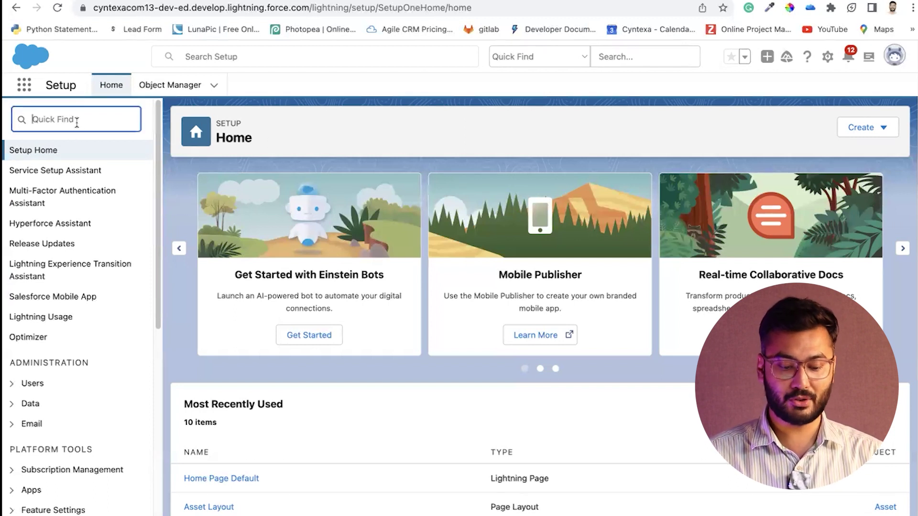
pyautogui.write('flow')
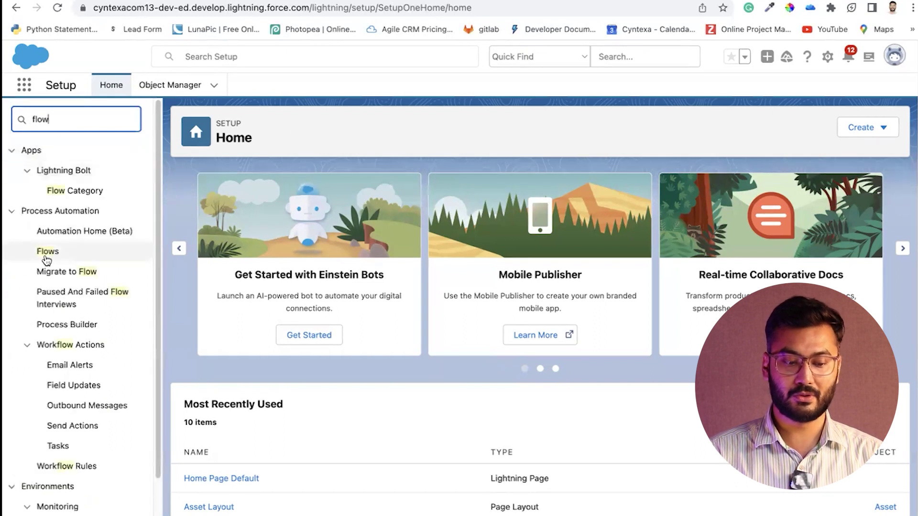
pyautogui.click(46, 258)
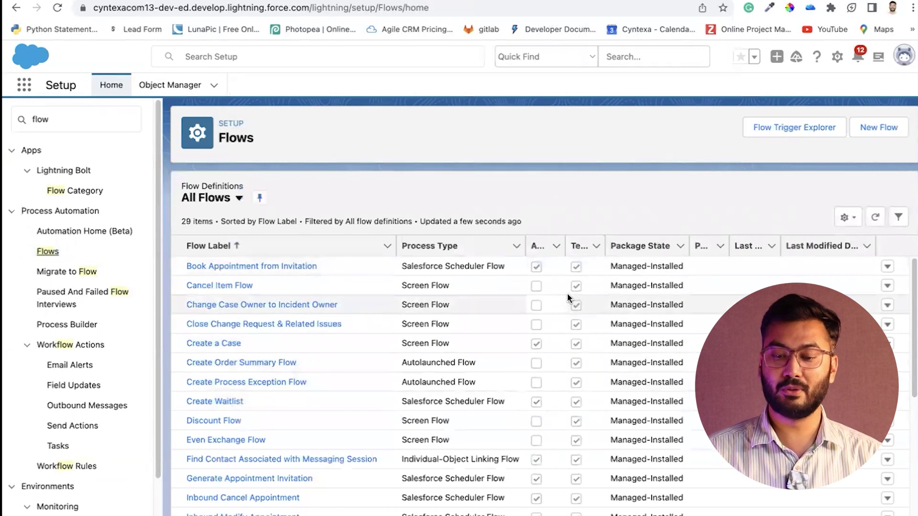
pyautogui.click(887, 129)
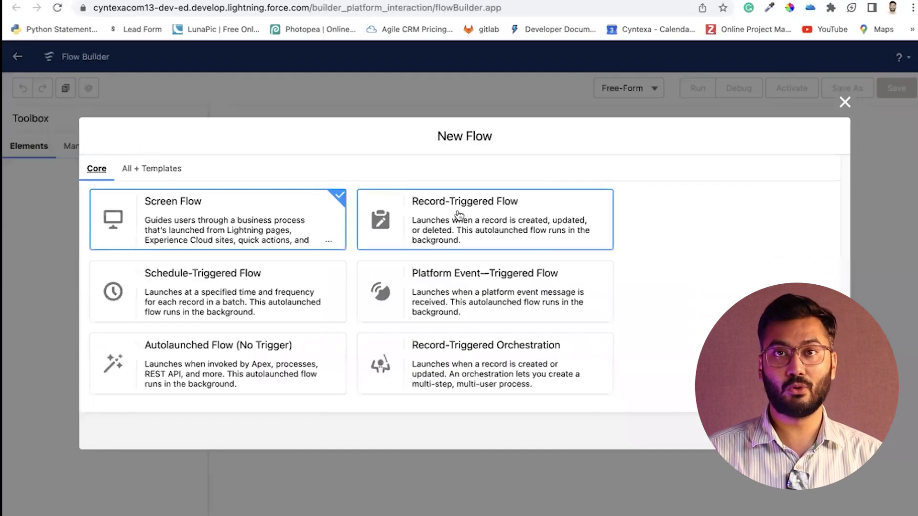
pyautogui.click(457, 217)
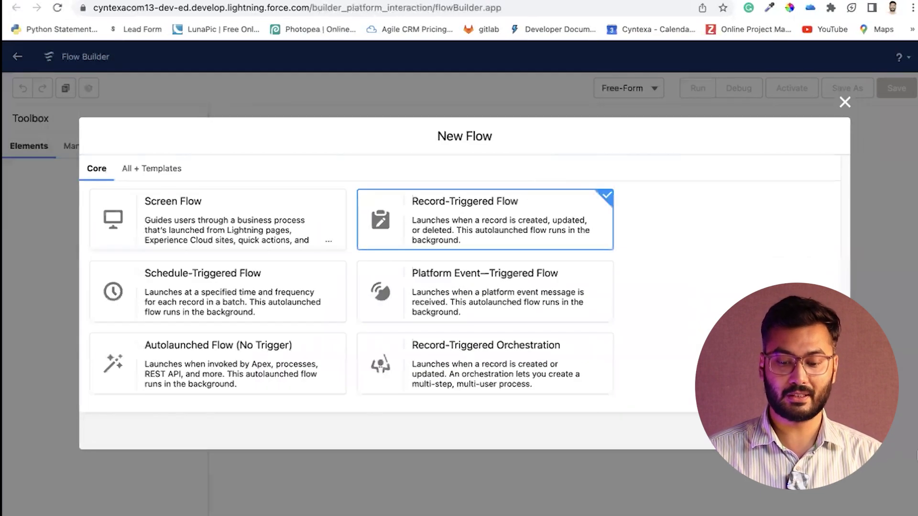
pyautogui.click(821, 431)
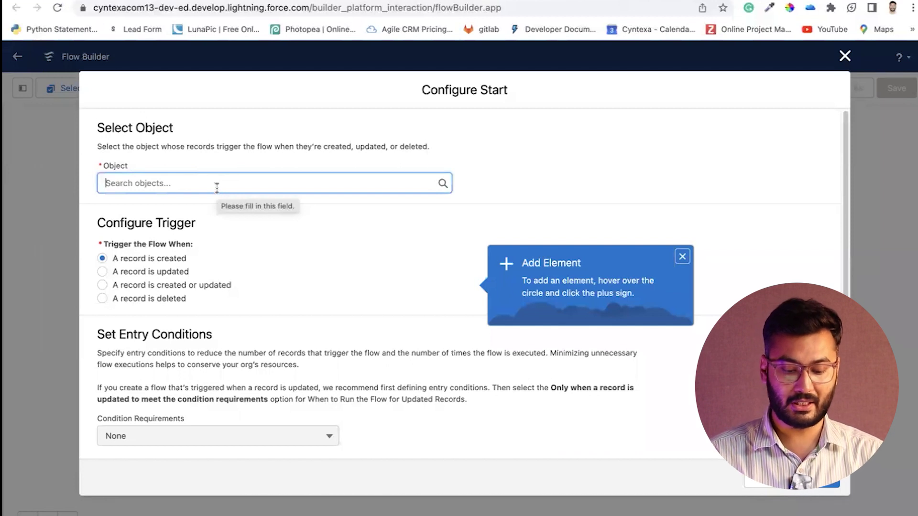
# Set Opportunity as the triggering object, firing when a record is created, and dismiss the tip
pyautogui.write('oppo')
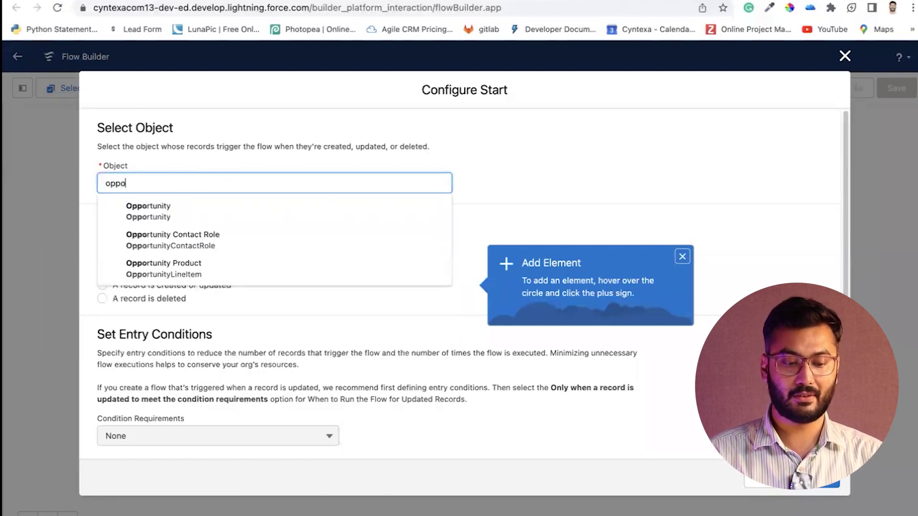
pyautogui.click(185, 203)
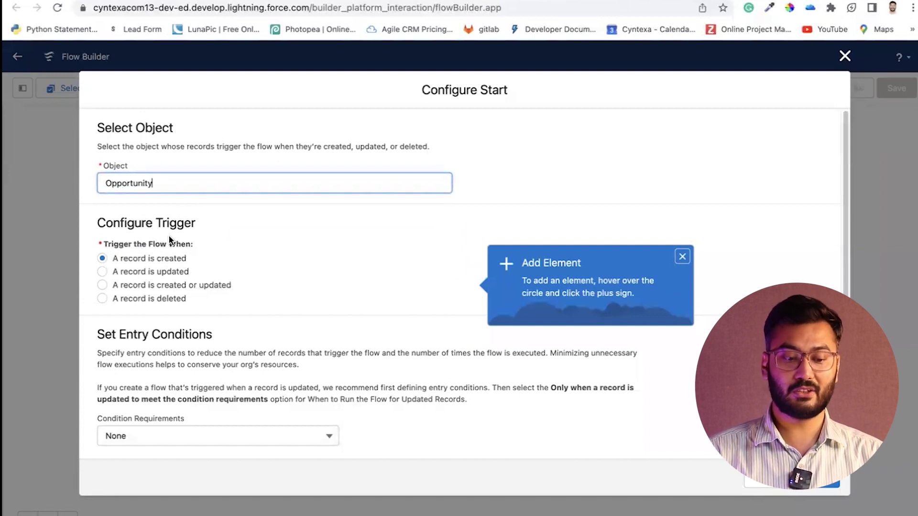
pyautogui.click(150, 260)
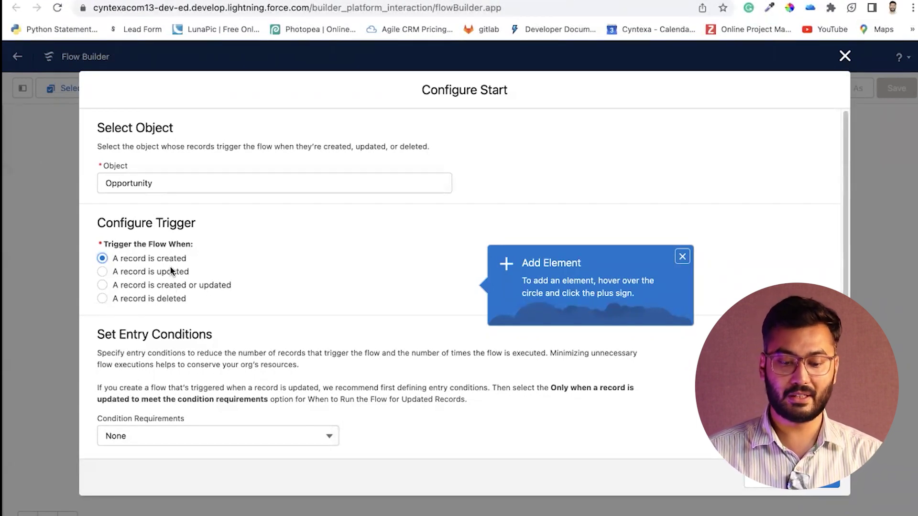
pyautogui.click(687, 257)
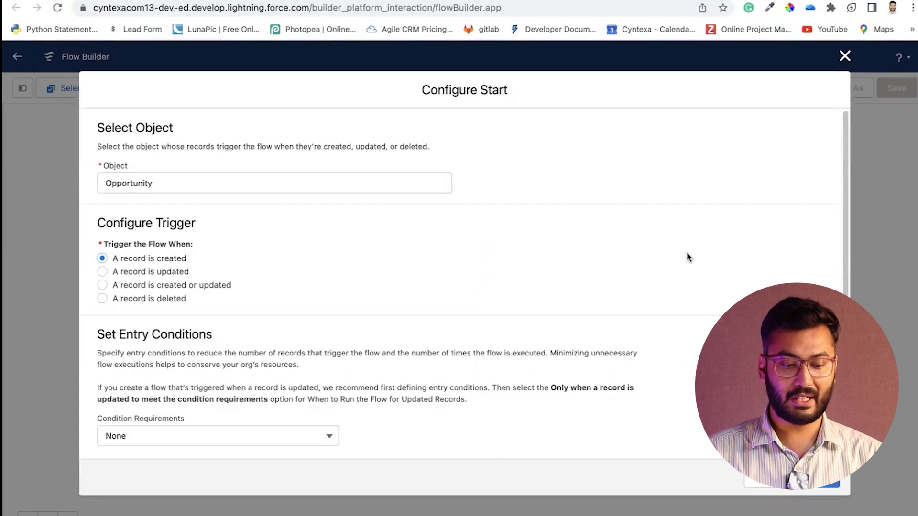
pyautogui.scroll(-2, 512, 285)
pyautogui.scroll(-3, 148, 285)
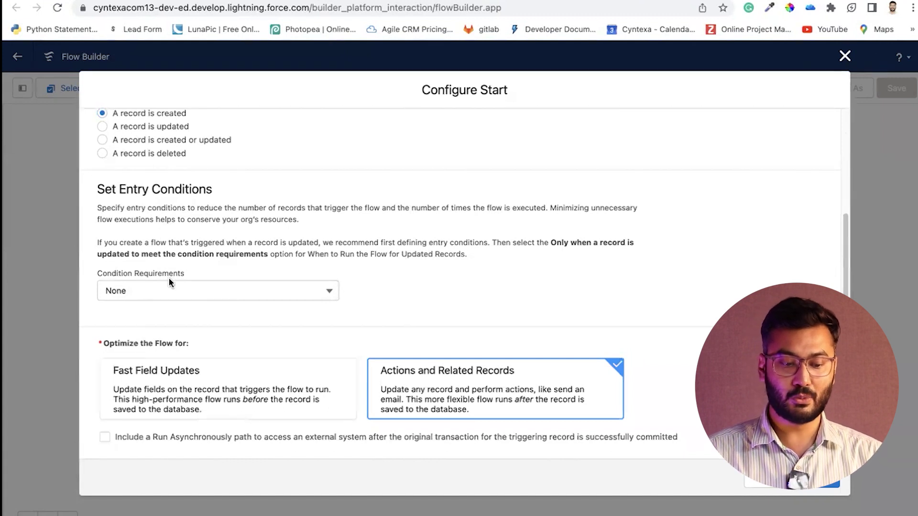
# Require All Conditions Met with Amount Greater Than 100000, then confirm the start settings
pyautogui.click(169, 290)
pyautogui.click(170, 338)
pyautogui.scroll(-2, 168, 334)
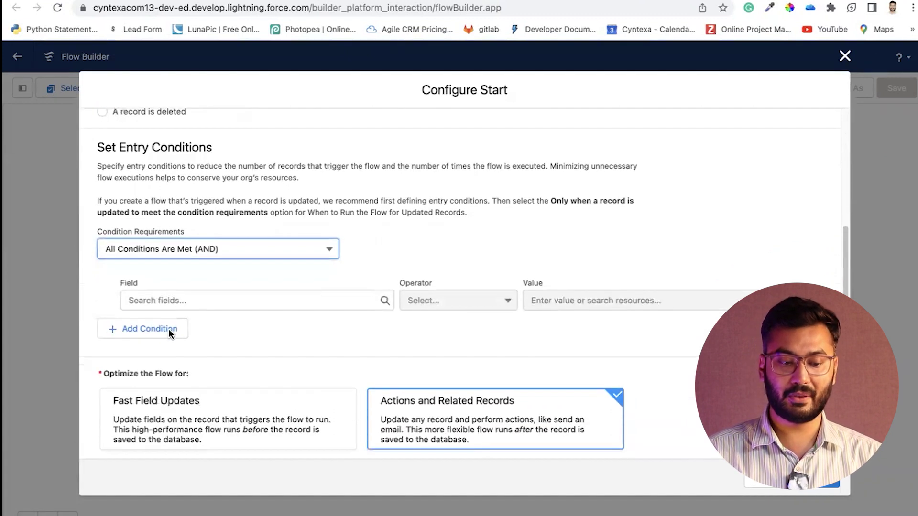
pyautogui.click(193, 294)
pyautogui.write('amount')
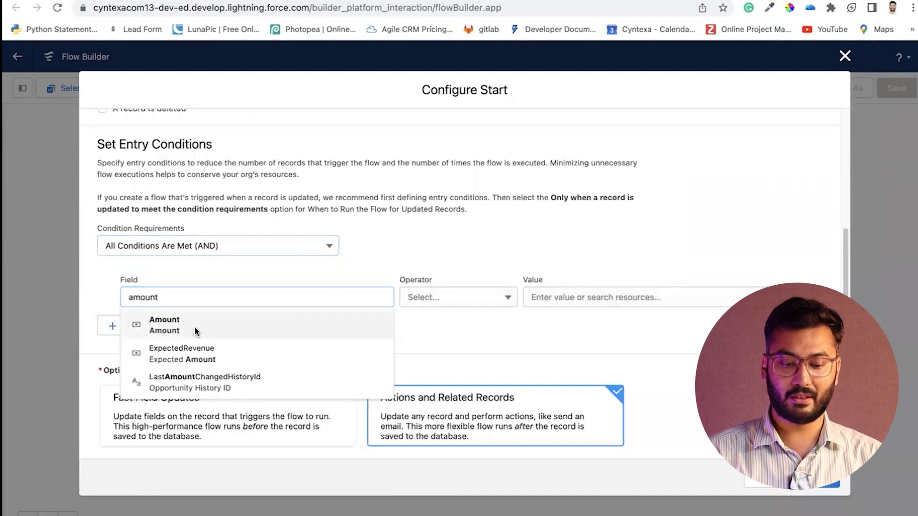
pyautogui.click(194, 326)
pyautogui.click(452, 296)
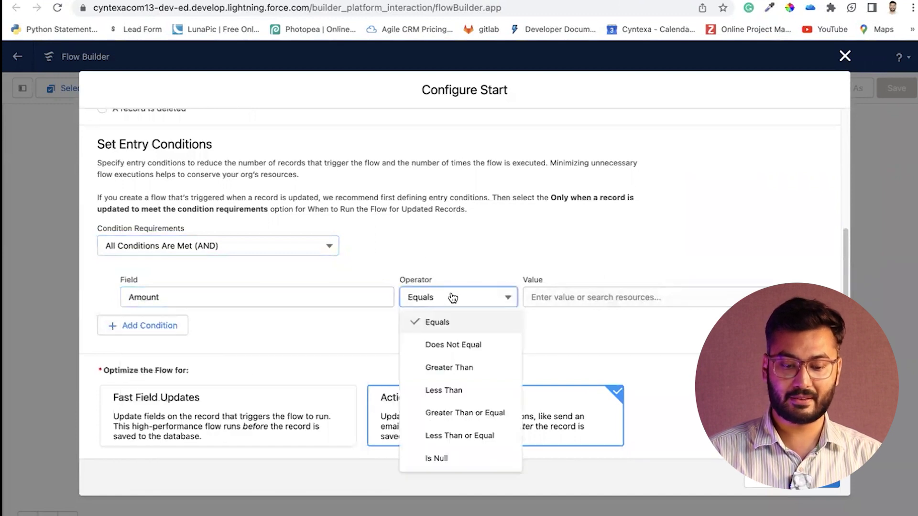
pyautogui.click(466, 376)
pyautogui.click(545, 302)
pyautogui.write('100000')
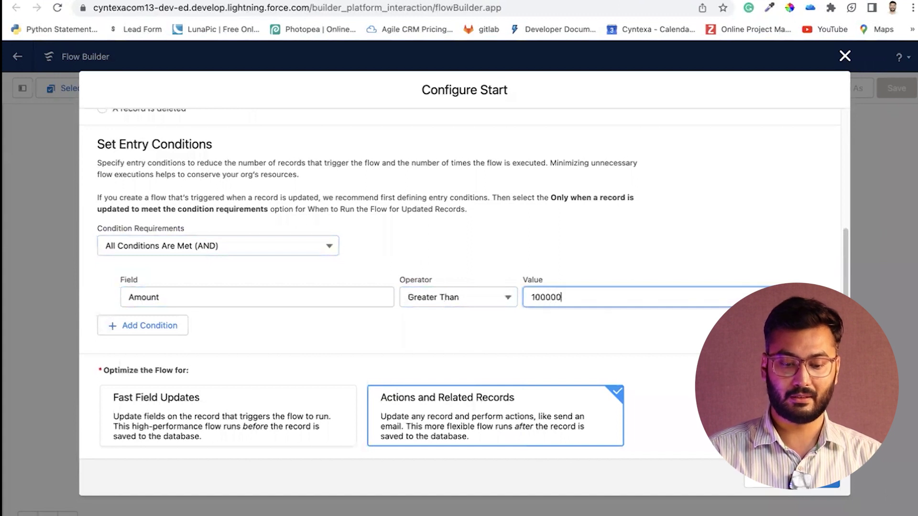
pyautogui.click(541, 322)
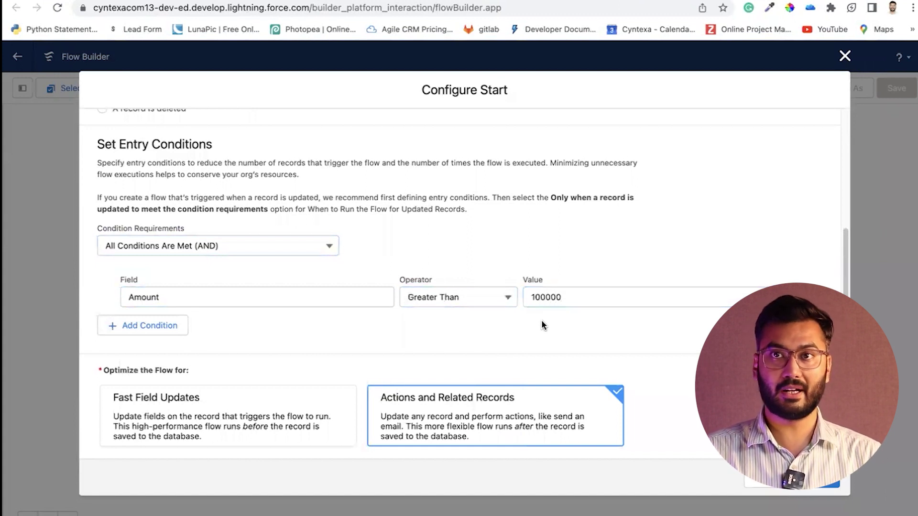
pyautogui.scroll(-1, 543, 325)
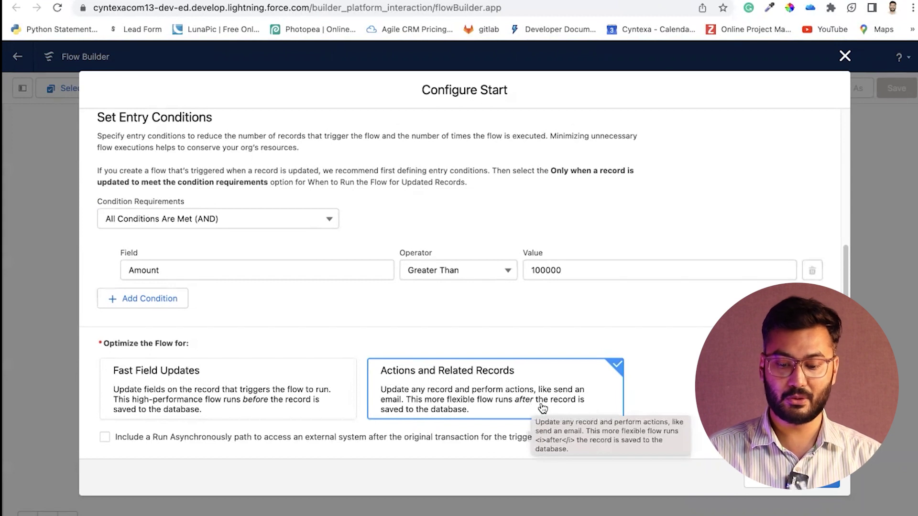
pyautogui.click(817, 484)
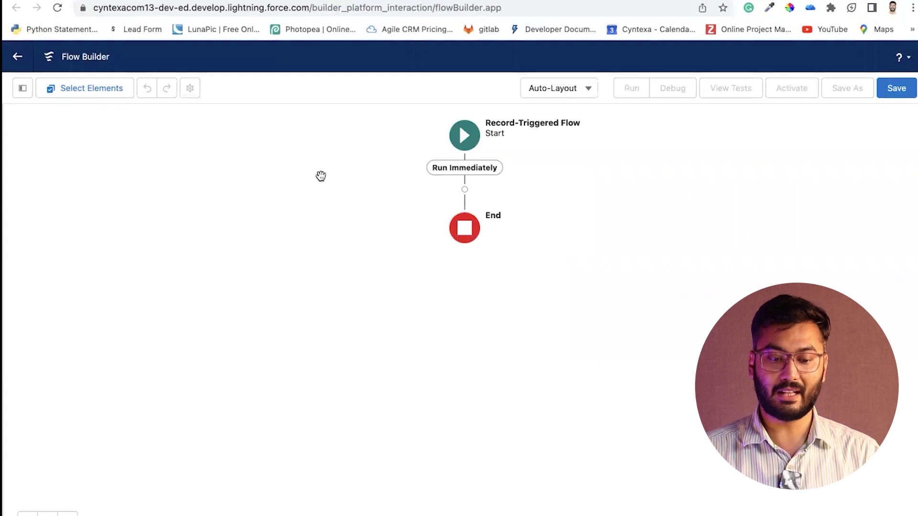
# Open the add-element list after Start, then check Setup's Email Alerts page
pyautogui.click(464, 190)
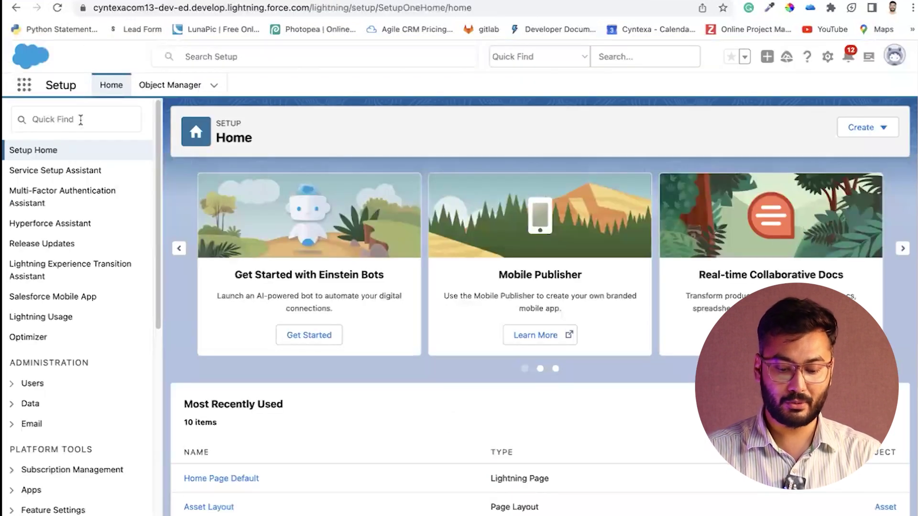
pyautogui.click(81, 120)
pyautogui.write('email alert')
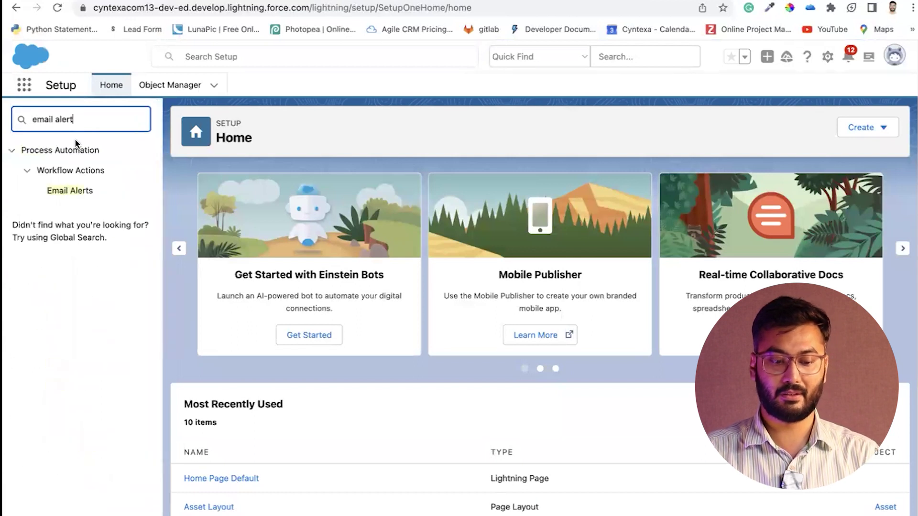
pyautogui.click(71, 190)
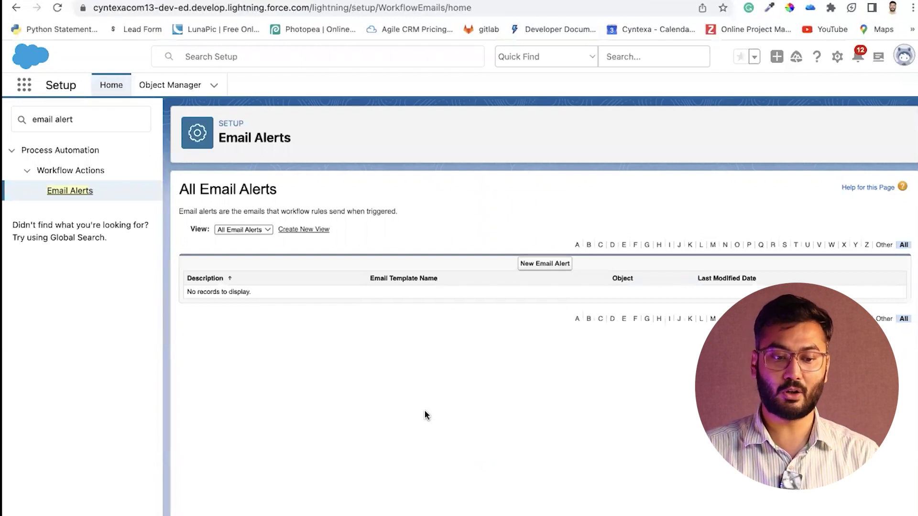
# Back in Flow Builder, choose to add an Action element
pyautogui.moveTo(267, 2)
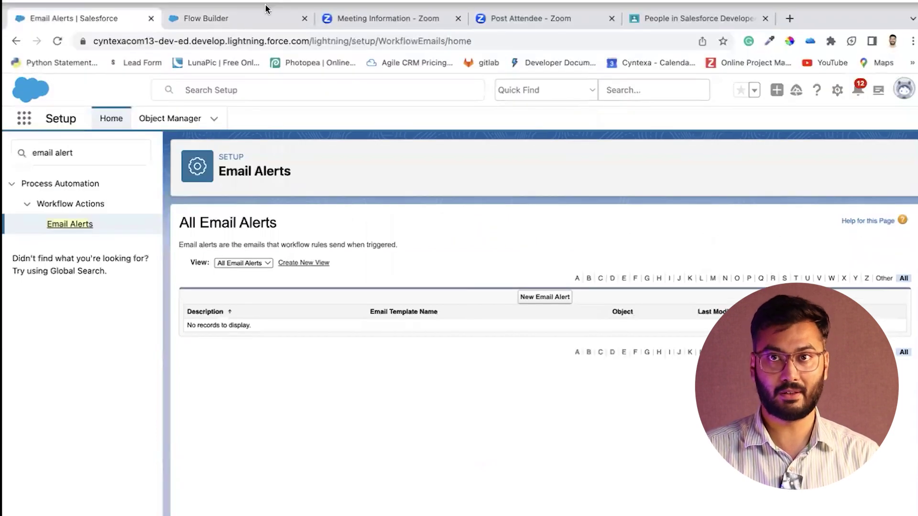
pyautogui.click(262, 19)
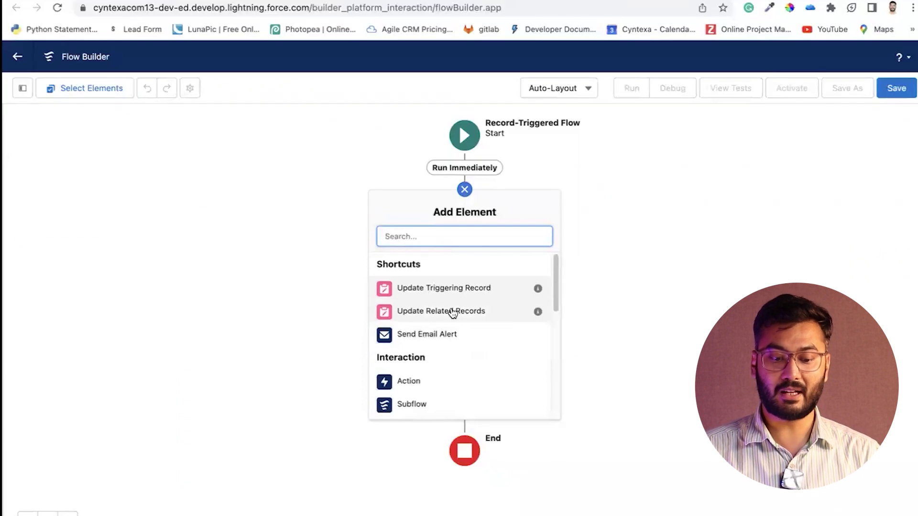
pyautogui.click(427, 383)
# Pick the Send Email action and label it 'Send email to team' with API name Send_email_to_team
pyautogui.click(446, 153)
pyautogui.write('send ema')
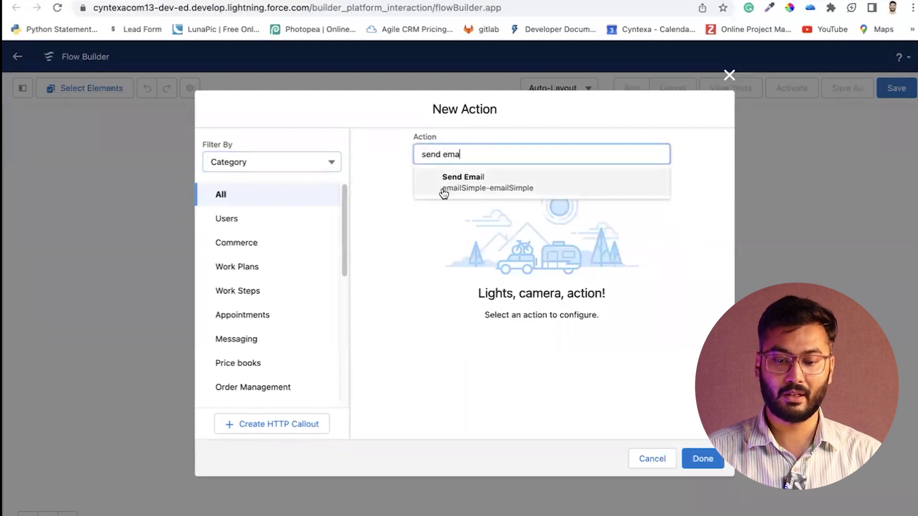
pyautogui.click(440, 189)
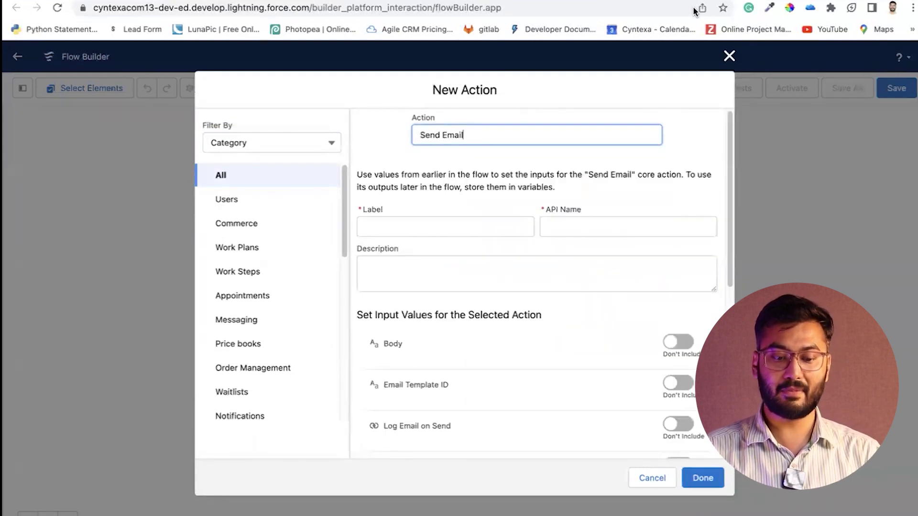
pyautogui.click(468, 232)
pyautogui.write('Send ')
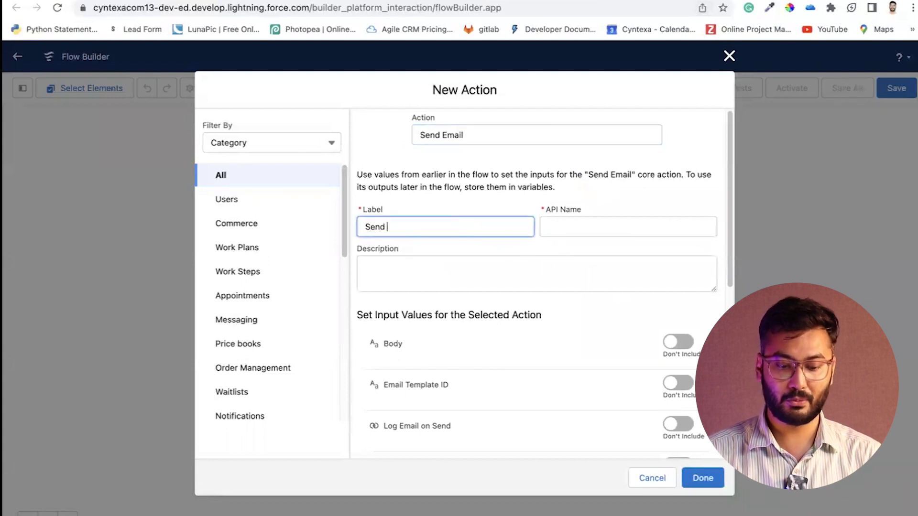
pyautogui.write('email to te')
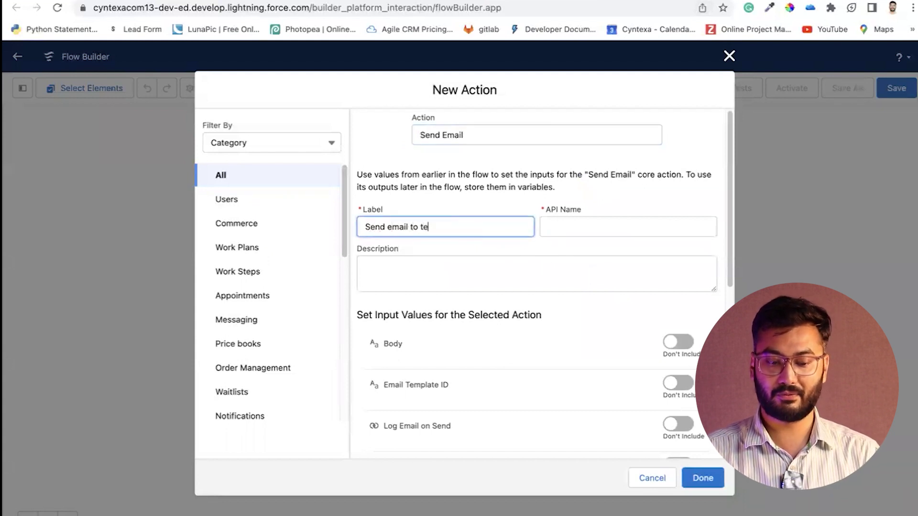
pyautogui.write('am')
pyautogui.click(609, 229)
pyautogui.click(513, 284)
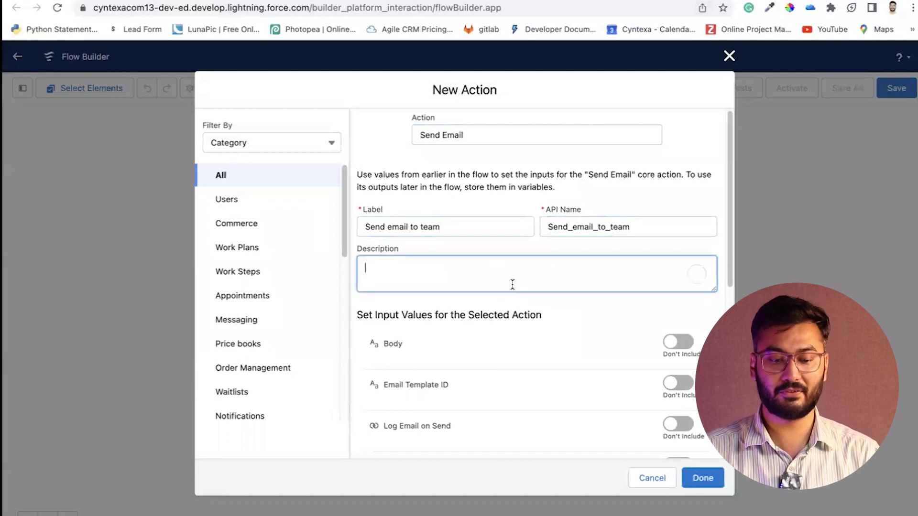
# Scroll through the action's input values and set Body to Include
pyautogui.scroll(-3, 512, 284)
pyautogui.scroll(-1, 512, 285)
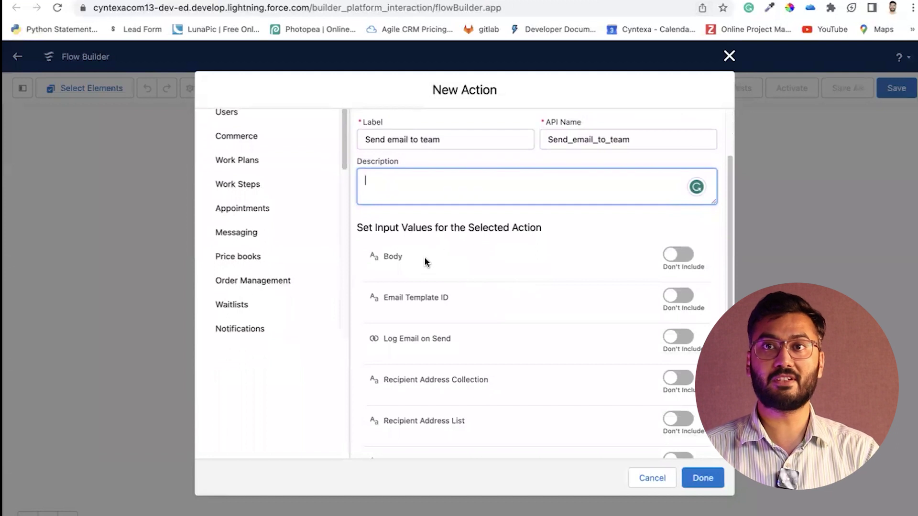
pyautogui.scroll(-2, 414, 266)
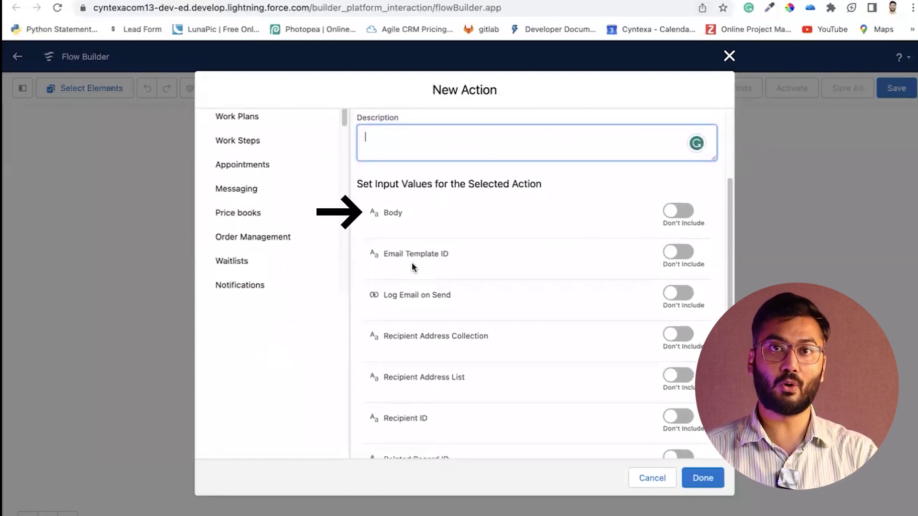
pyautogui.scroll(-1, 414, 265)
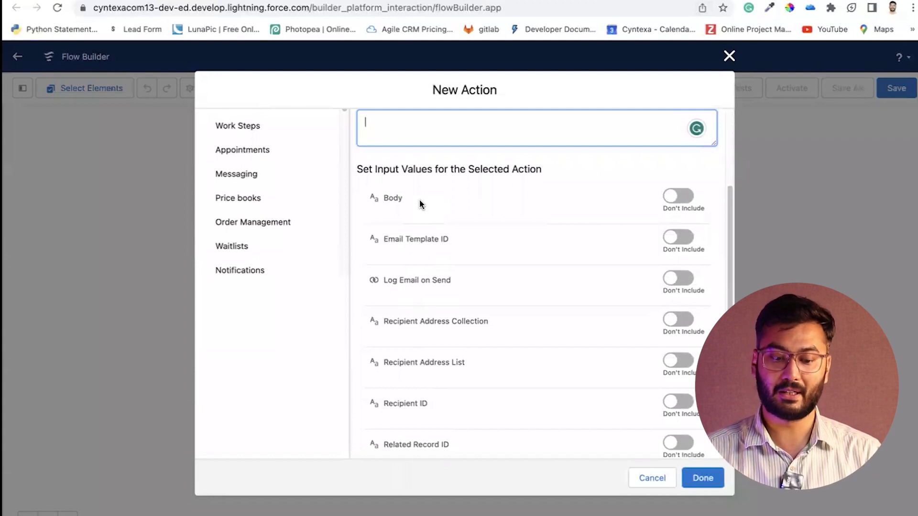
pyautogui.scroll(-1, 418, 216)
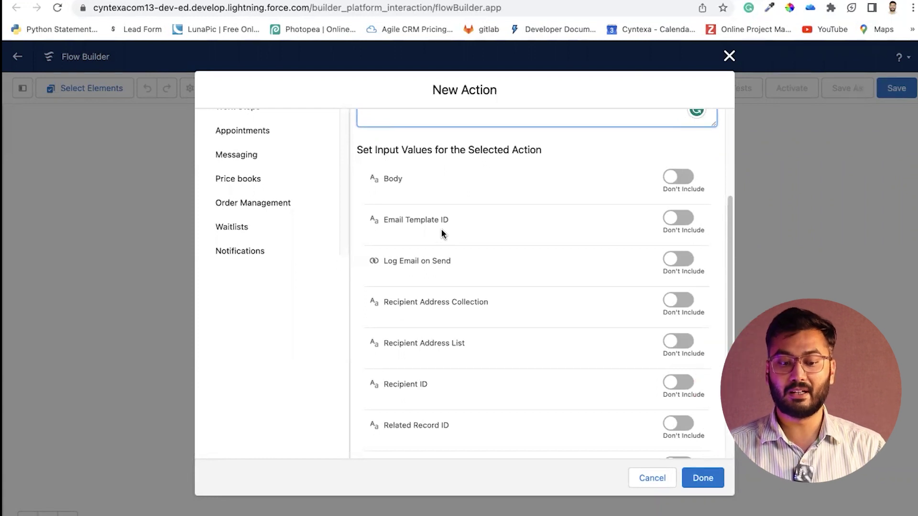
pyautogui.scroll(-1, 439, 258)
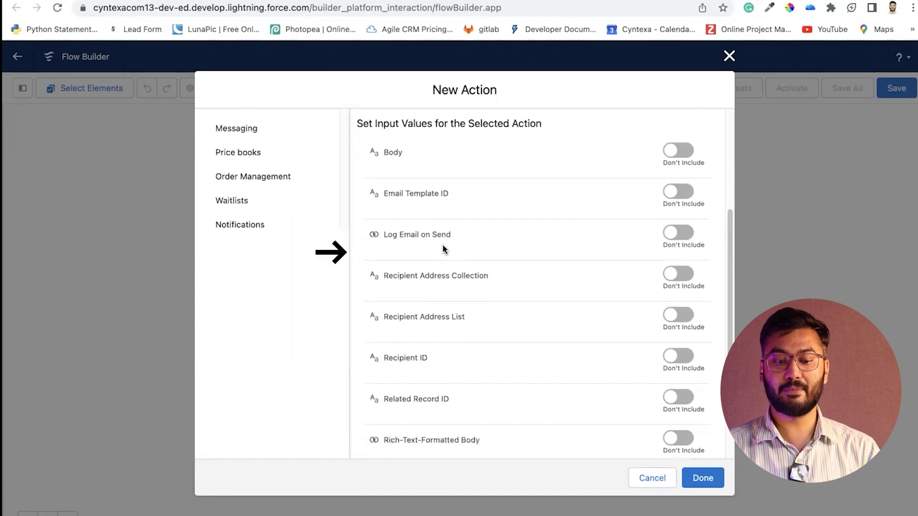
pyautogui.scroll(-1, 442, 246)
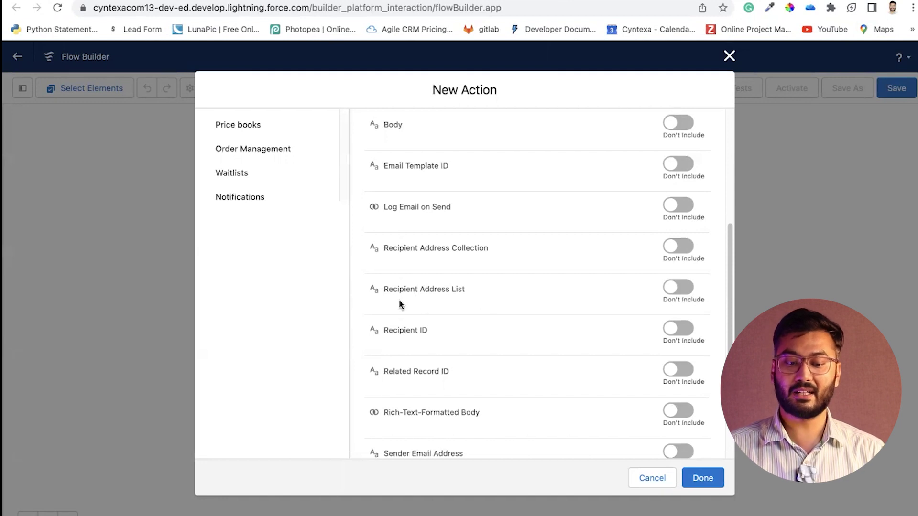
pyautogui.scroll(-2, 415, 346)
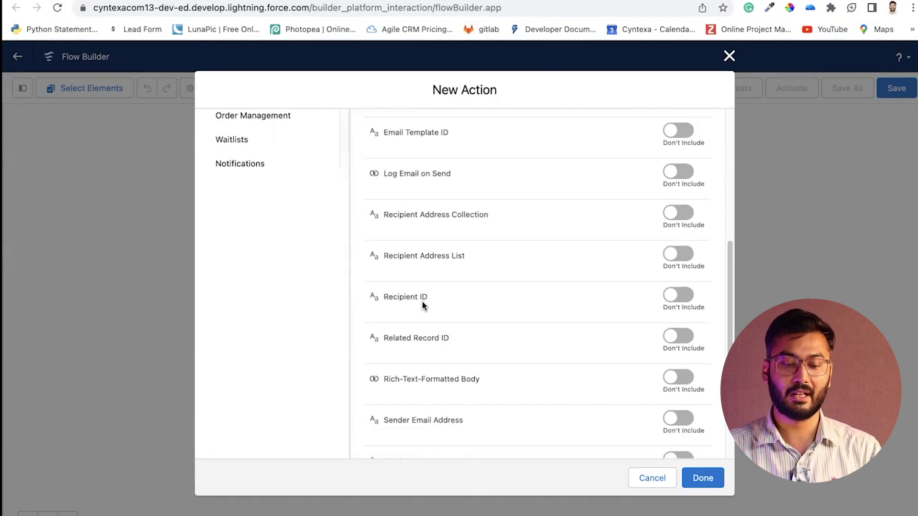
pyautogui.scroll(-1, 404, 322)
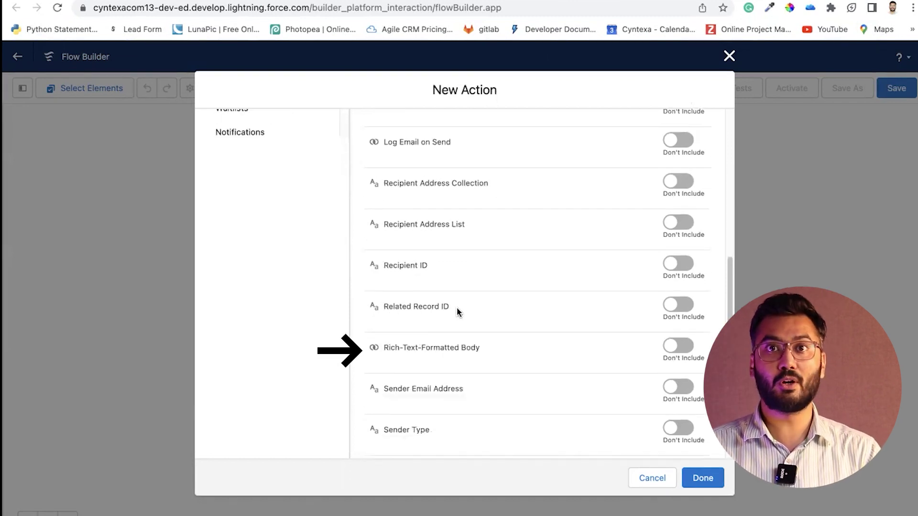
pyautogui.scroll(-1, 457, 312)
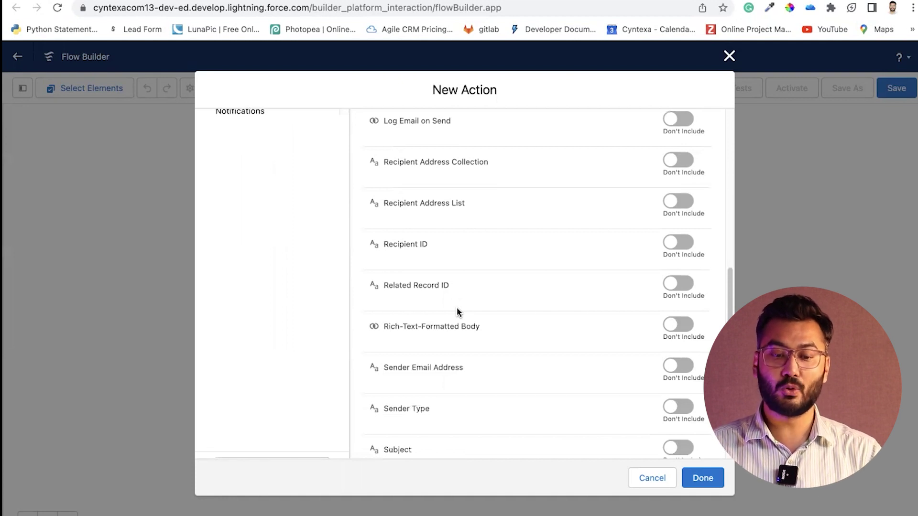
pyautogui.scroll(-1, 457, 311)
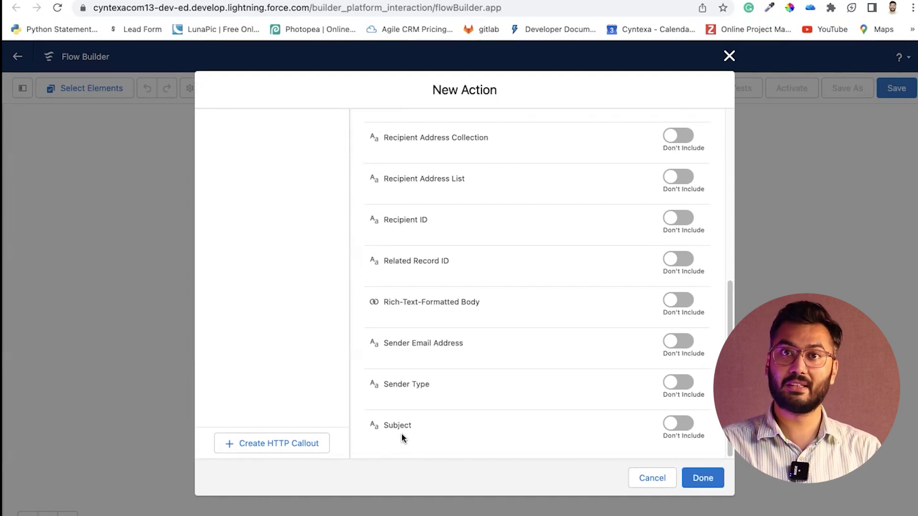
pyautogui.scroll(5, 586, 209)
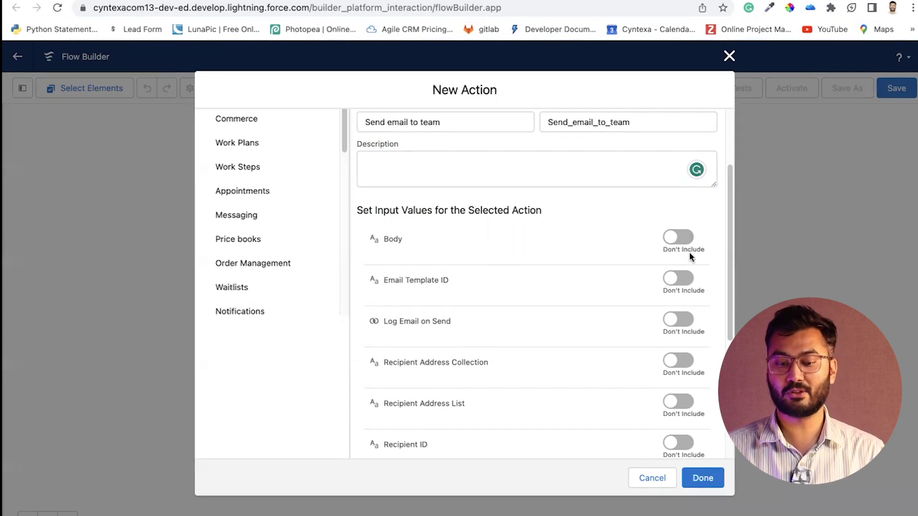
pyautogui.click(676, 243)
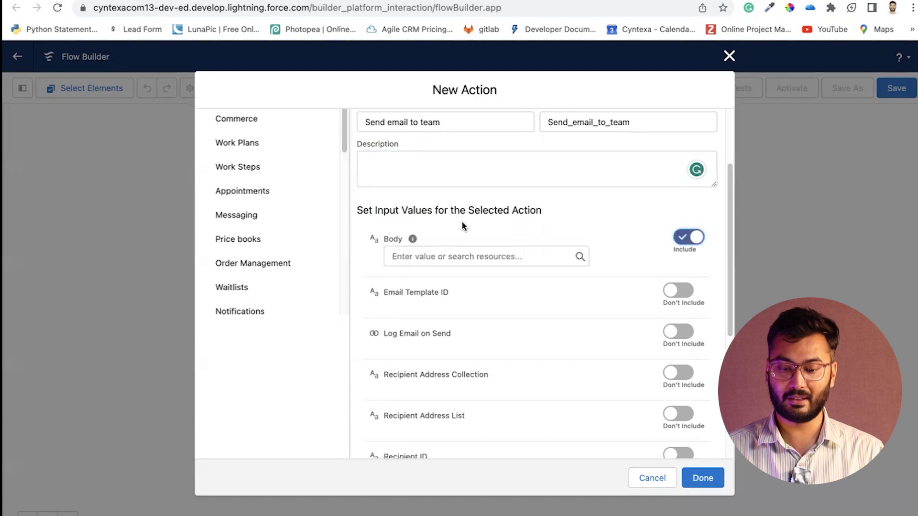
# Enter test text 'Hello Everyone' as the Body value, then clear it
pyautogui.click(439, 256)
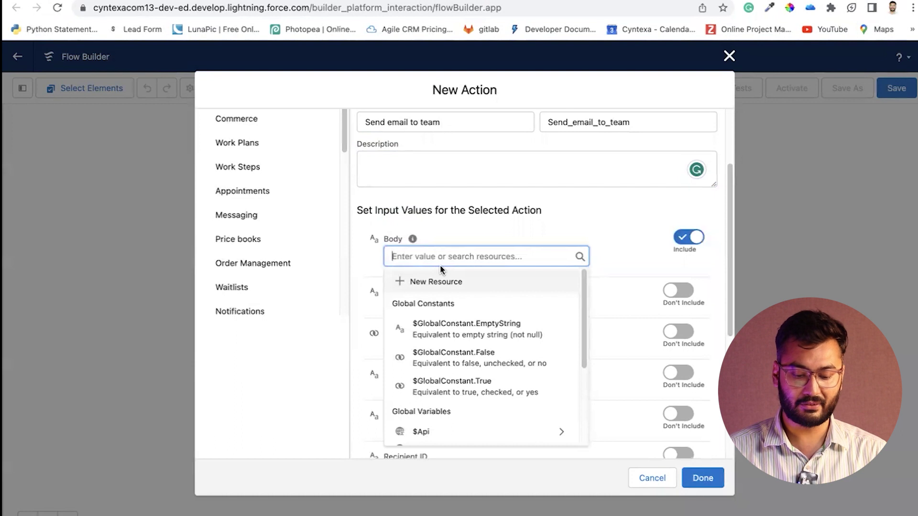
pyautogui.write('Hello Everyone')
pyautogui.hotkey('ctrl', 'a')
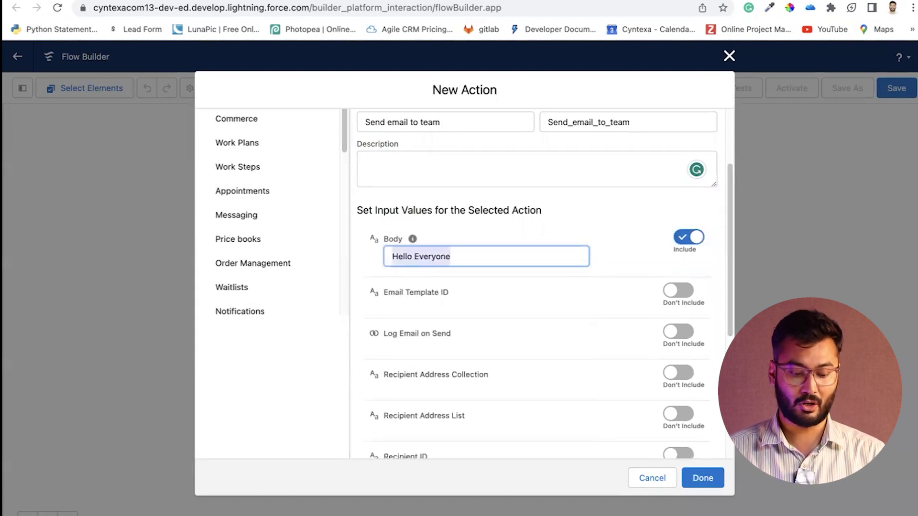
pyautogui.press('BackSpace')
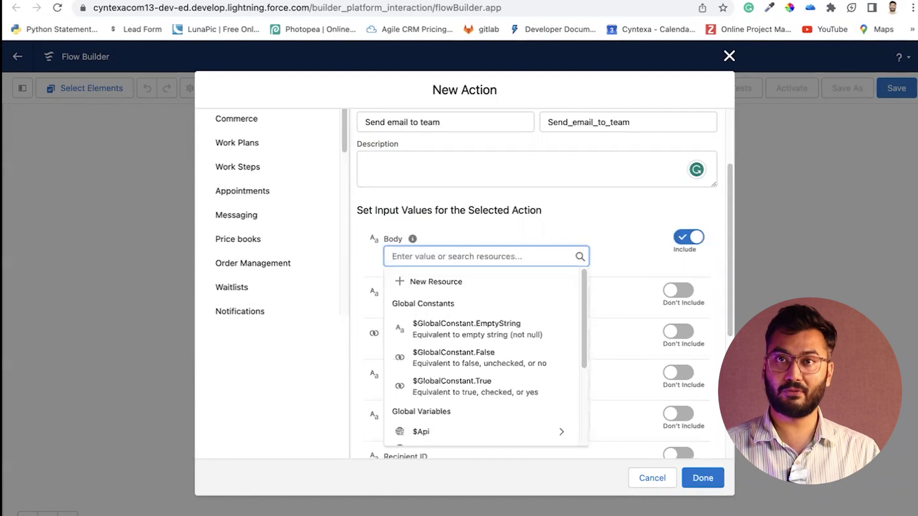
# Create a new Text Template resource for the Body with API name SampleTemplate
pyautogui.click(423, 282)
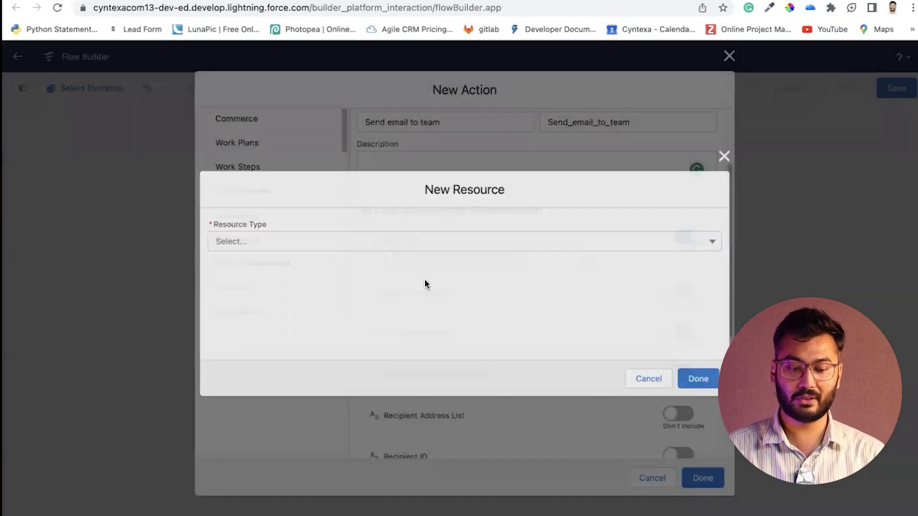
pyautogui.click(266, 240)
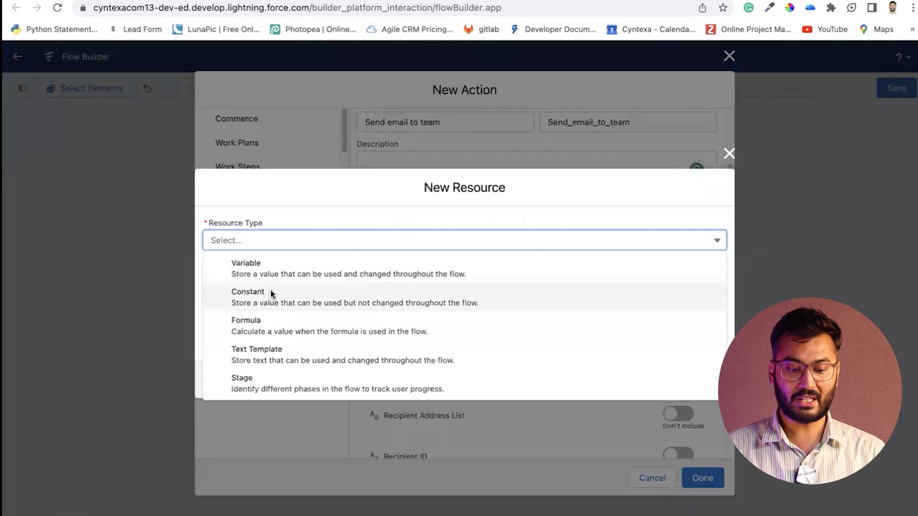
pyautogui.click(265, 352)
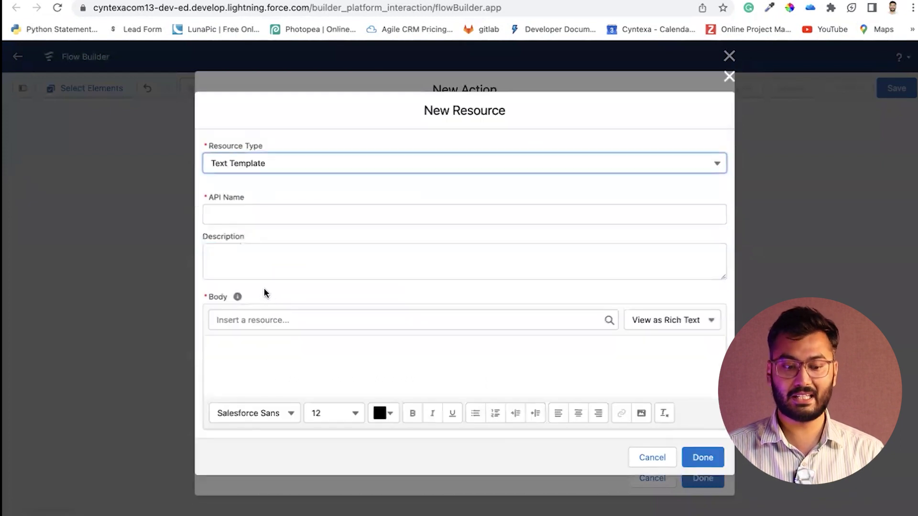
pyautogui.click(254, 217)
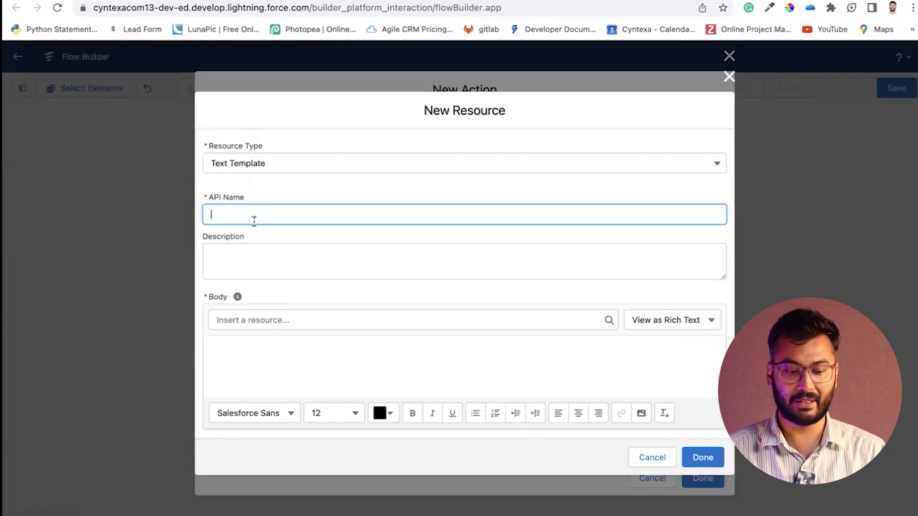
pyautogui.write('Sample')
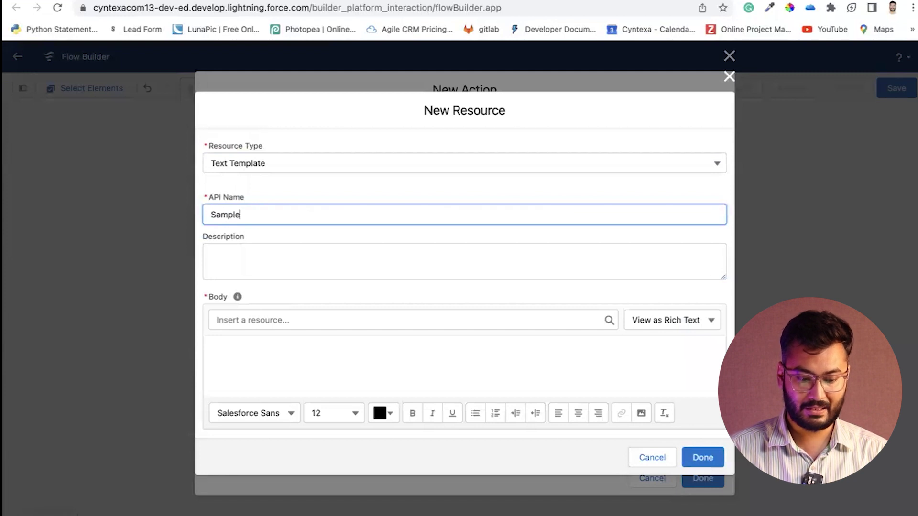
pyautogui.write('Template')
# Type 'Hello Everyone, There is new high priority opportunity is created' and 'Thanks' in the template body
pyautogui.click(251, 249)
pyautogui.click(244, 367)
pyautogui.write('Hello Everyone,  There ')
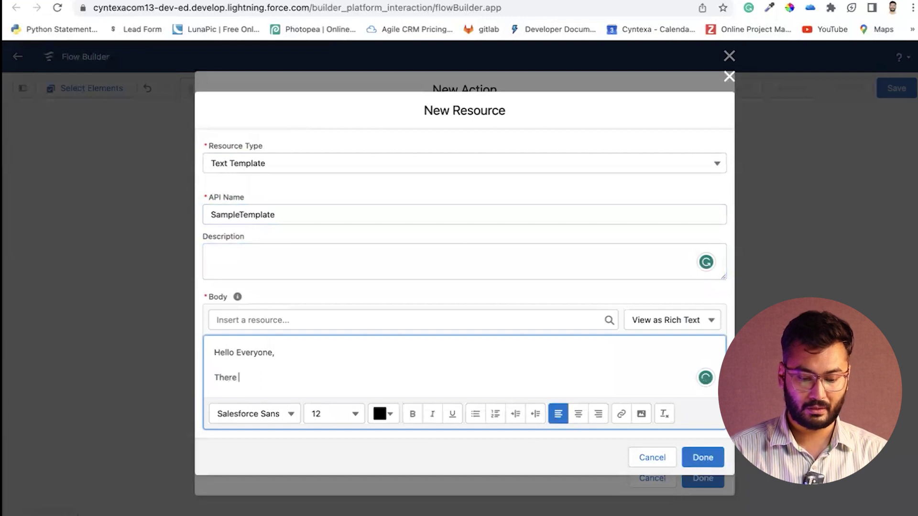
pyautogui.write('is new high priority opportunity is created')
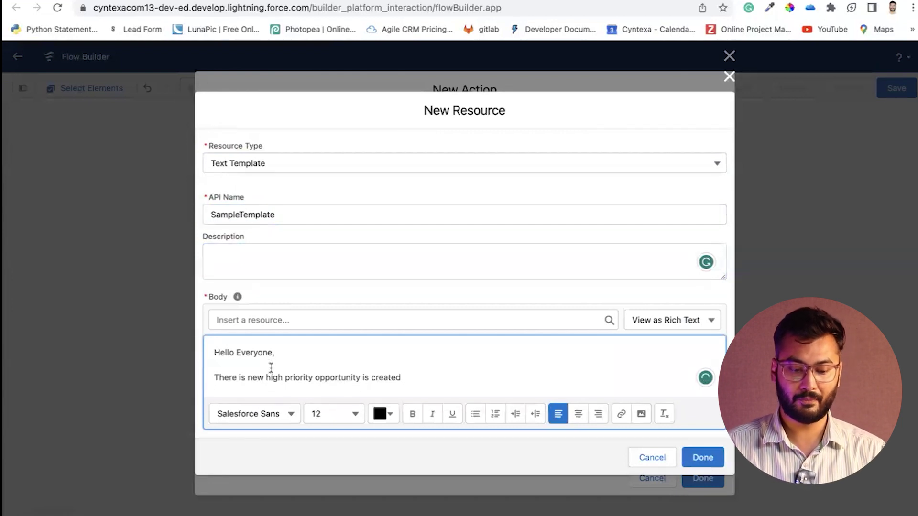
pyautogui.press('Return')
pyautogui.press('Return')
pyautogui.write('Thanks')
# End the notice with a period and add a 'Name:' line before Thanks
pyautogui.click(406, 362)
pyautogui.write('.')
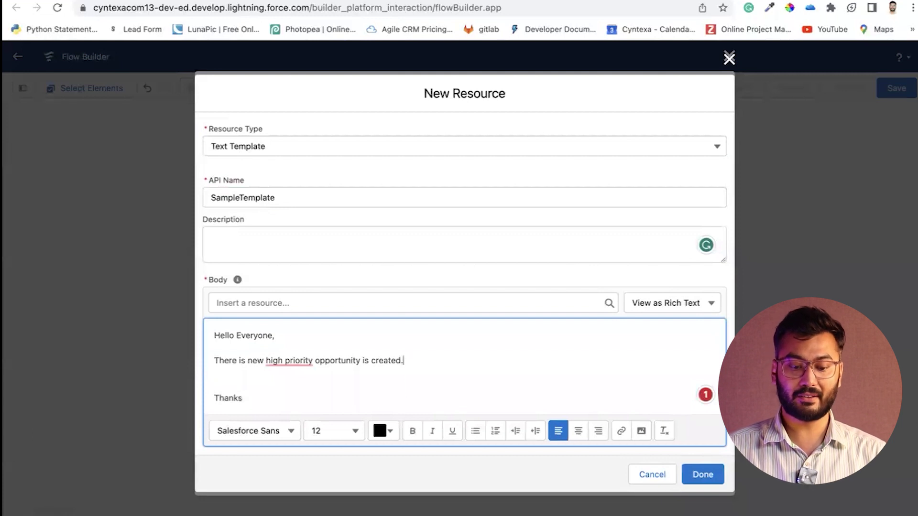
pyautogui.press('Return')
pyautogui.press('Return')
pyautogui.write('N')
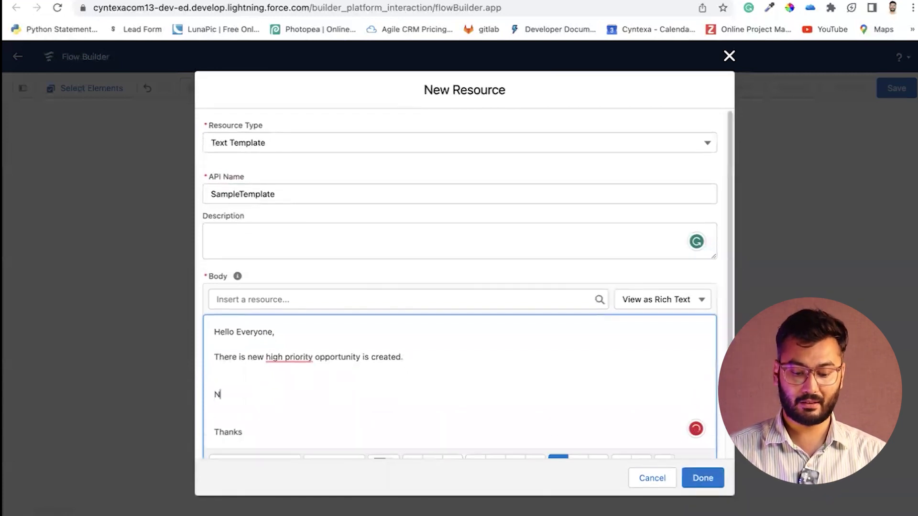
pyautogui.write('ame:')
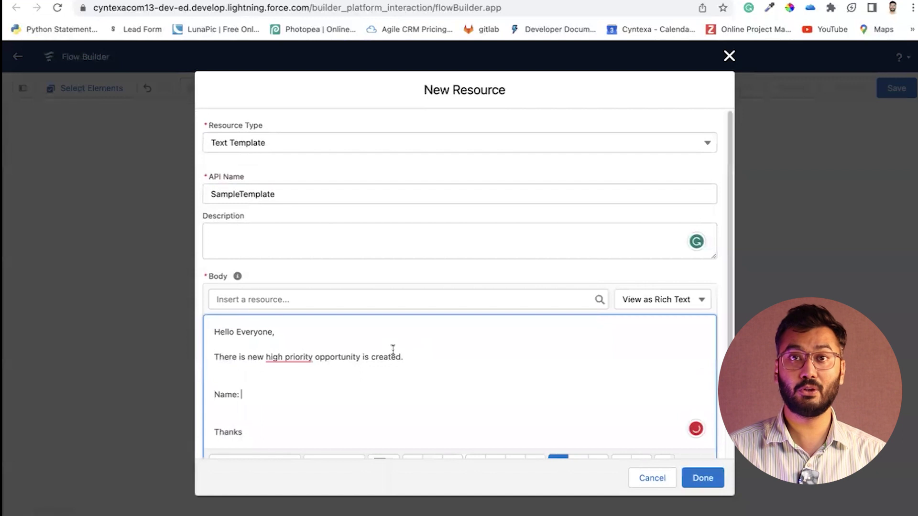
pyautogui.click(311, 299)
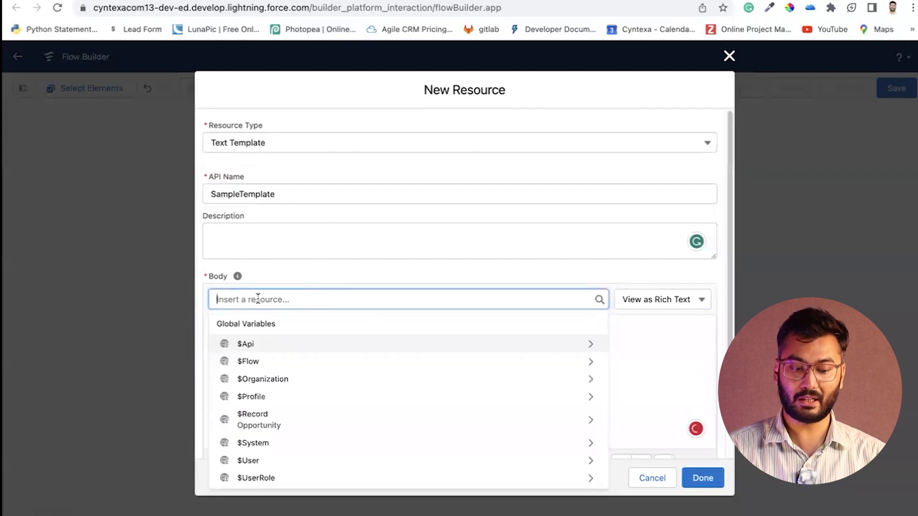
# Insert {!$Record.Name} after 'Name:' and save the SampleTemplate into the email Body
pyautogui.click(265, 421)
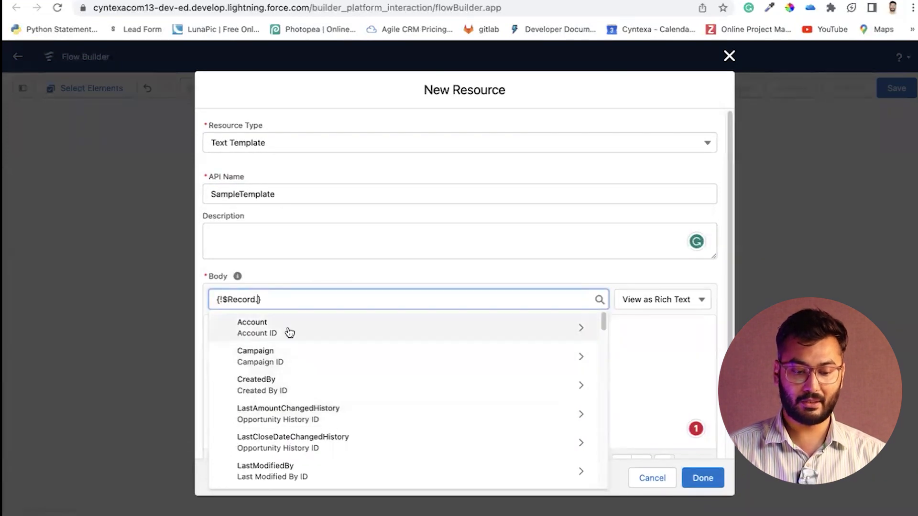
pyautogui.write('name')
pyautogui.click(284, 356)
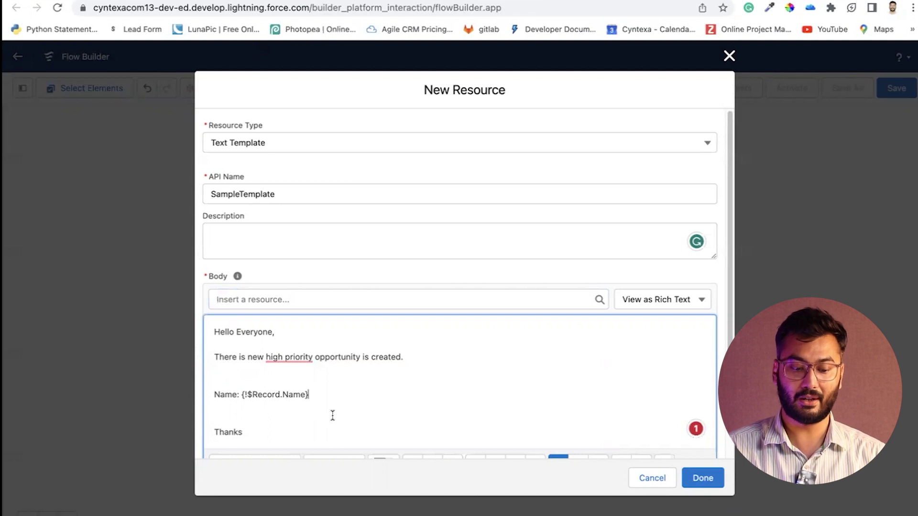
pyautogui.click(701, 478)
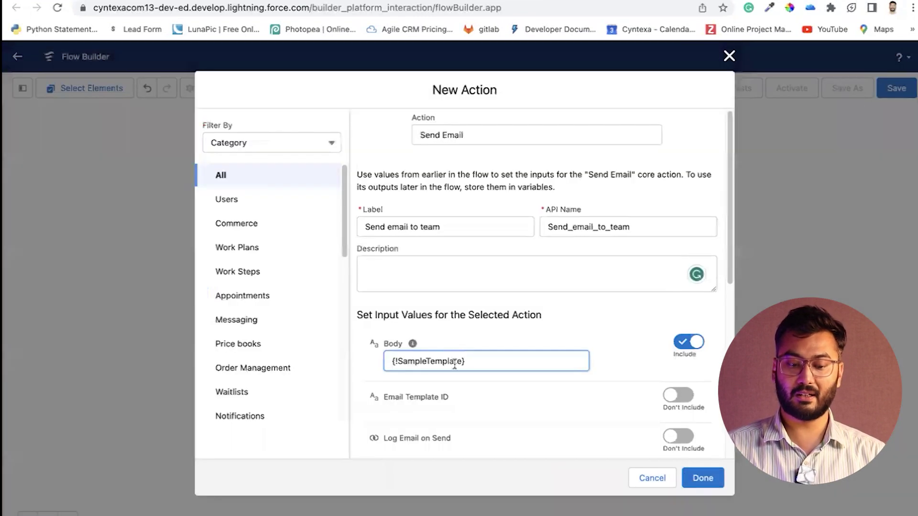
# Confirm {!SampleTemplate} as the Body of the 'Send email to team' action
pyautogui.click(460, 329)
pyautogui.scroll(-1, 460, 330)
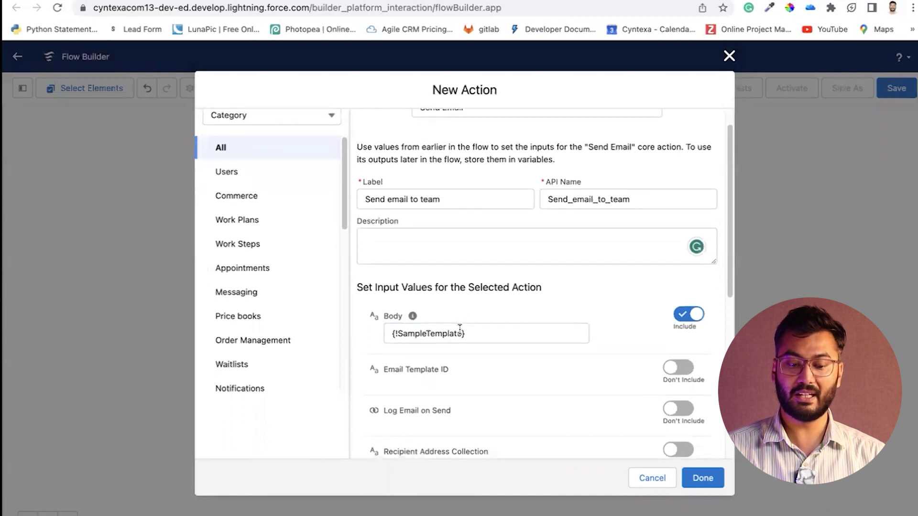
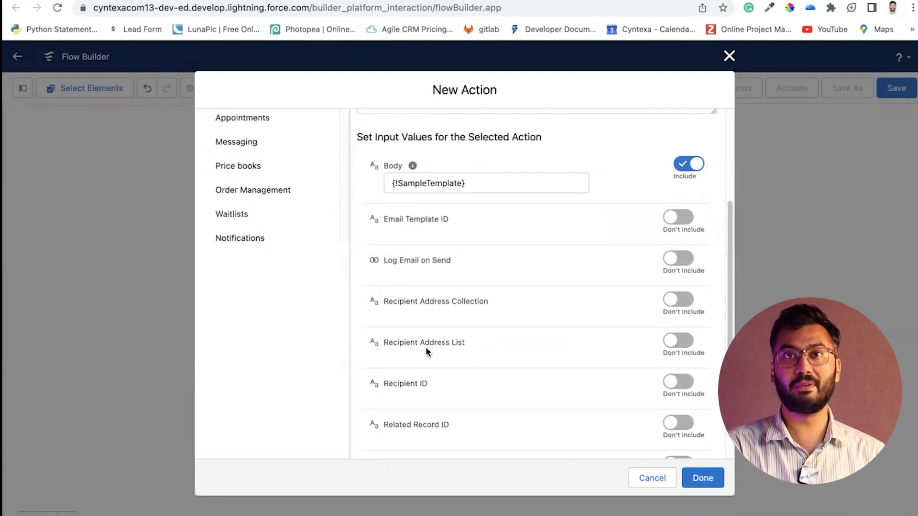
# Include the Recipient Address List and enter the recipient's e-mail address
pyautogui.scroll(-1, 426, 349)
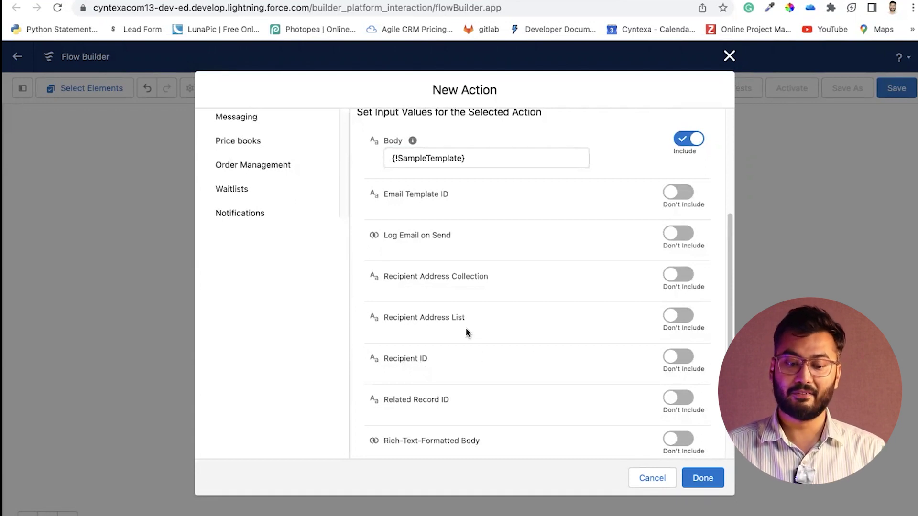
pyautogui.click(682, 318)
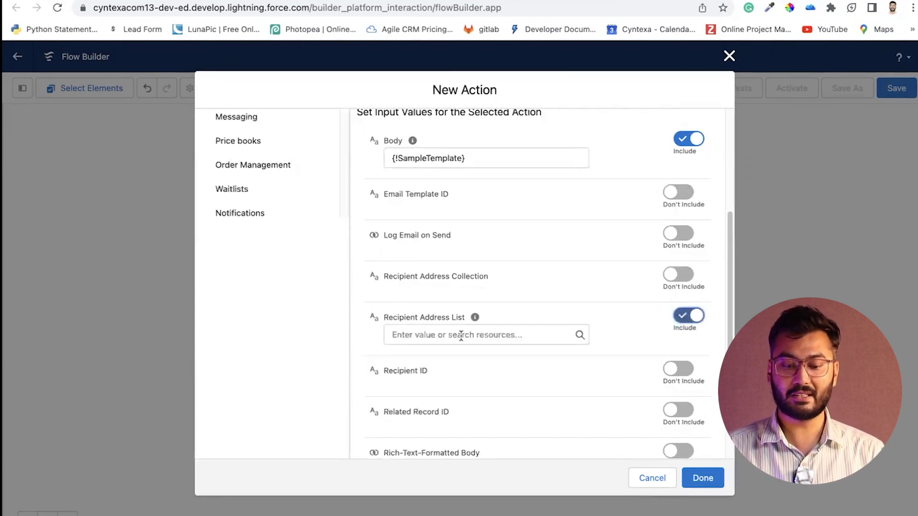
pyautogui.click(460, 335)
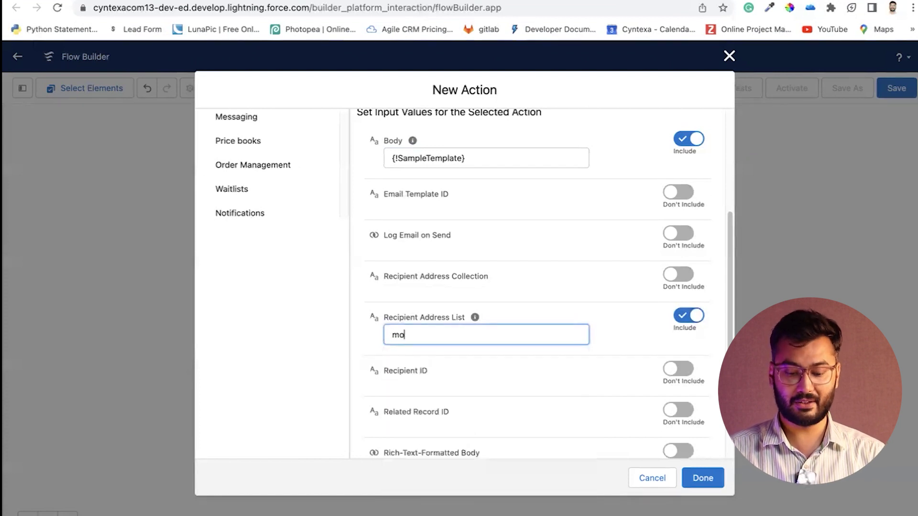
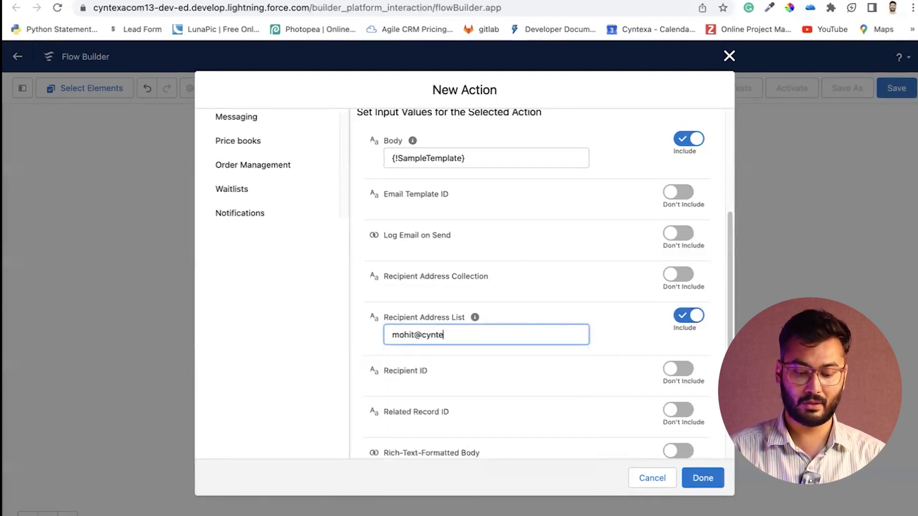
pyautogui.click(604, 342)
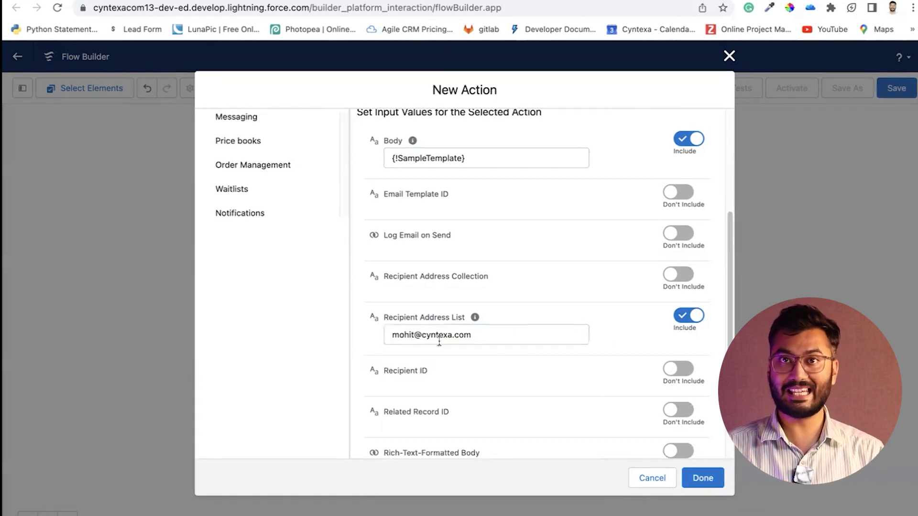
# Include the Rich-Text-Formatted Body and set it to {!$GlobalConstant.True}
pyautogui.scroll(-4, 438, 339)
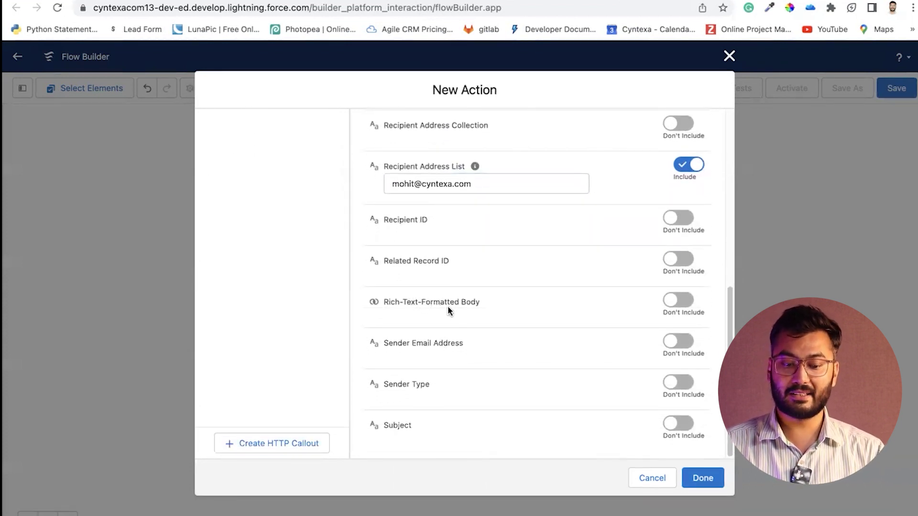
pyautogui.click(677, 300)
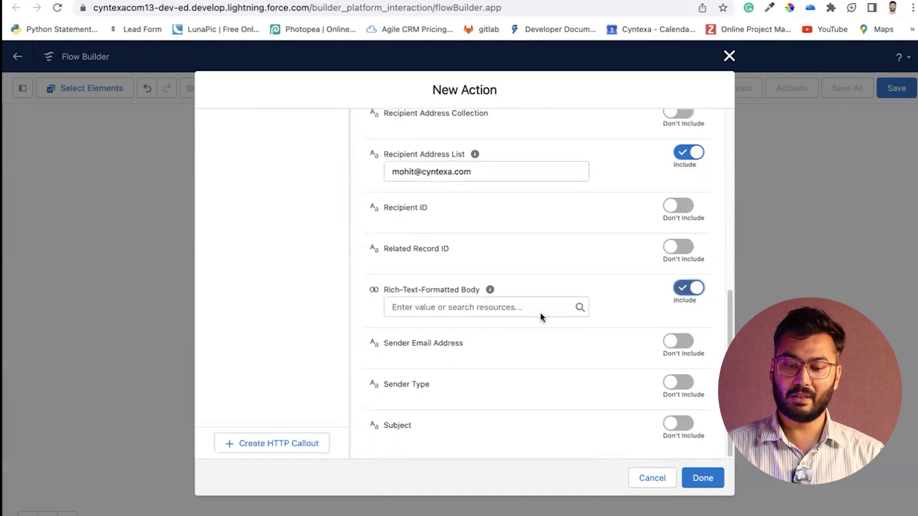
pyautogui.click(451, 308)
pyautogui.write('t.True')
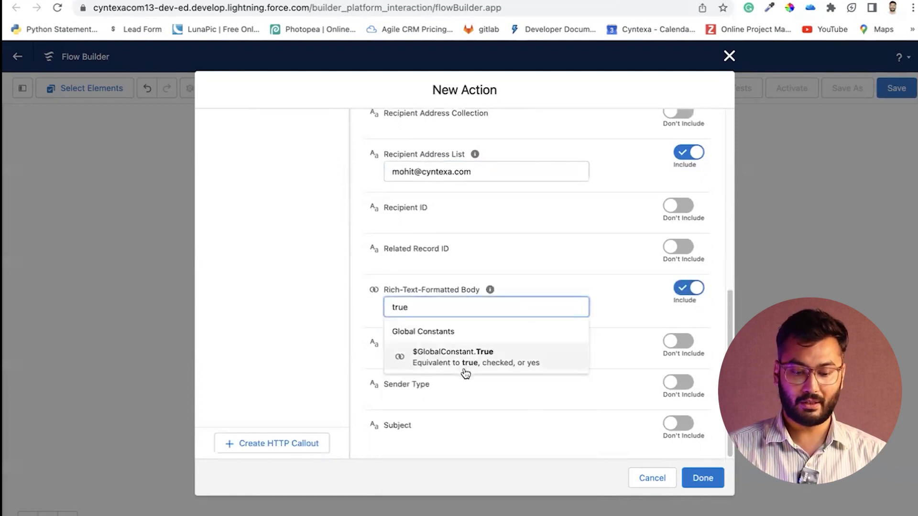
pyautogui.click(464, 357)
pyautogui.click(601, 315)
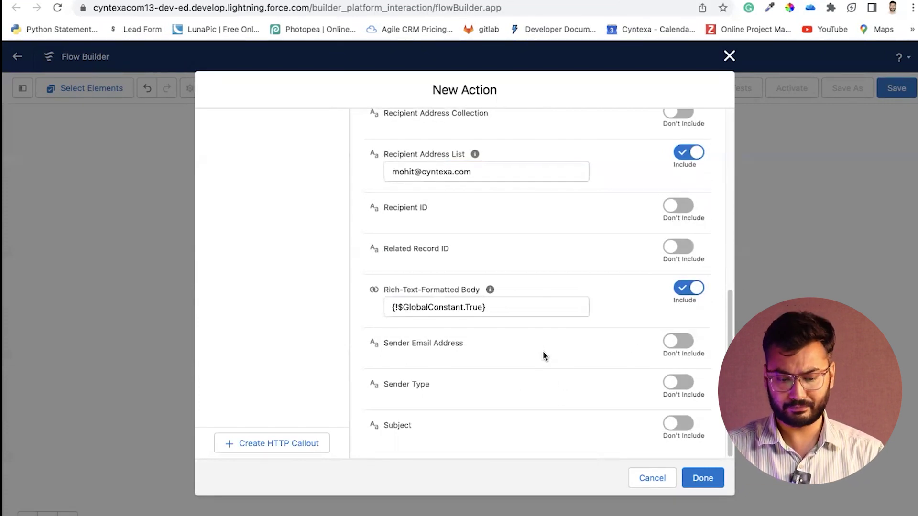
# Include the email Subject and set it to 'High Priority Opportunity'
pyautogui.click(681, 423)
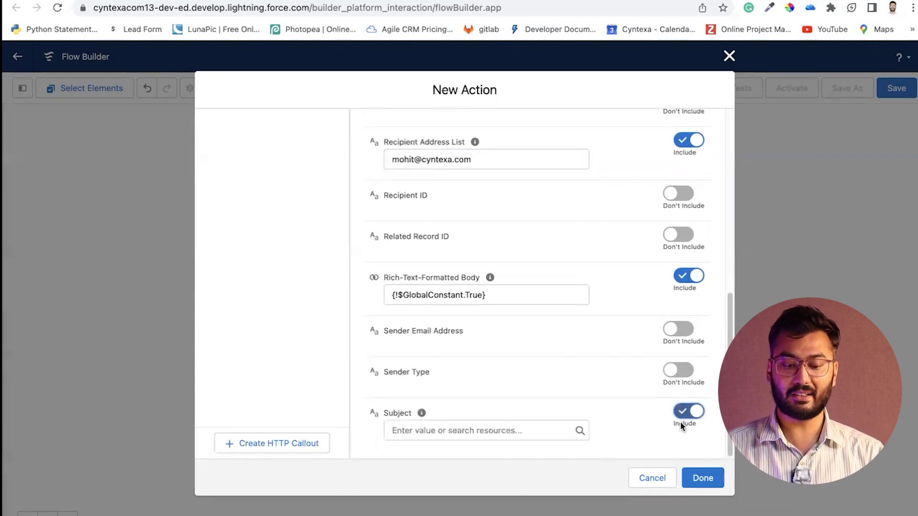
pyautogui.click(455, 427)
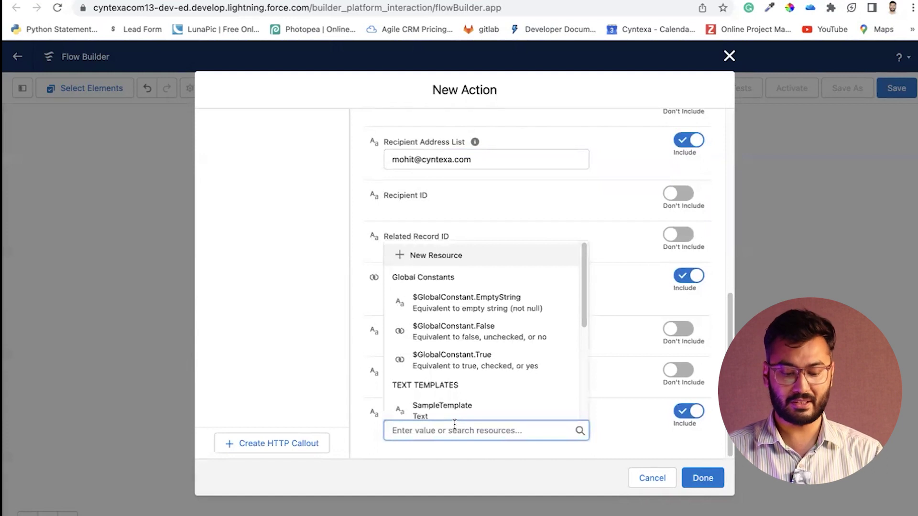
pyautogui.write('High')
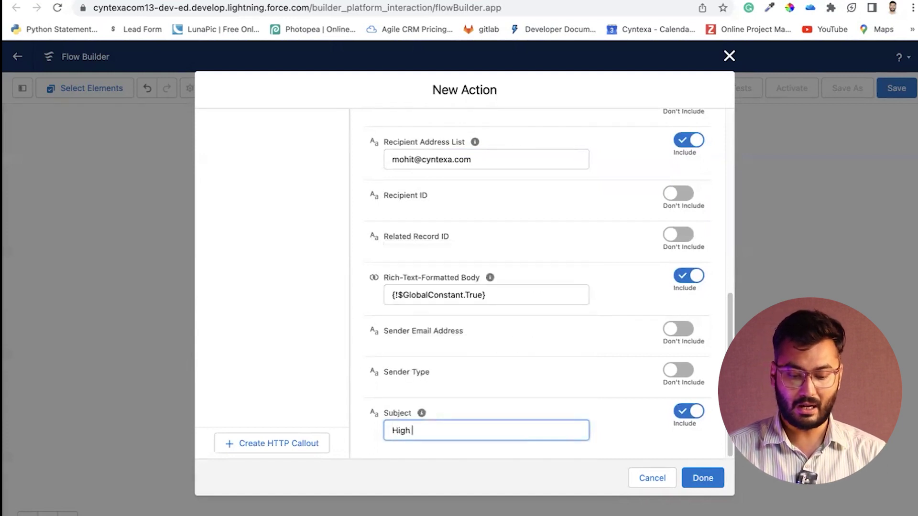
pyautogui.write(' Prio')
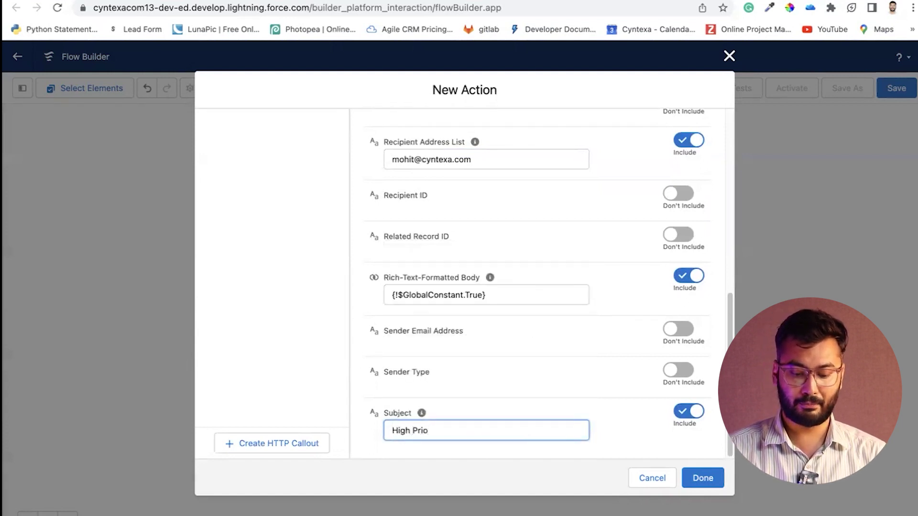
pyautogui.write('rity Oppo')
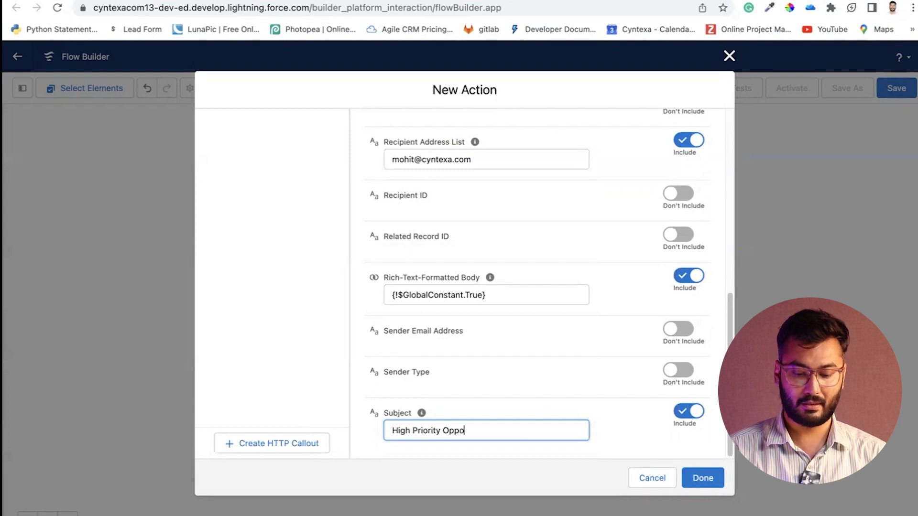
pyautogui.write('rtunity')
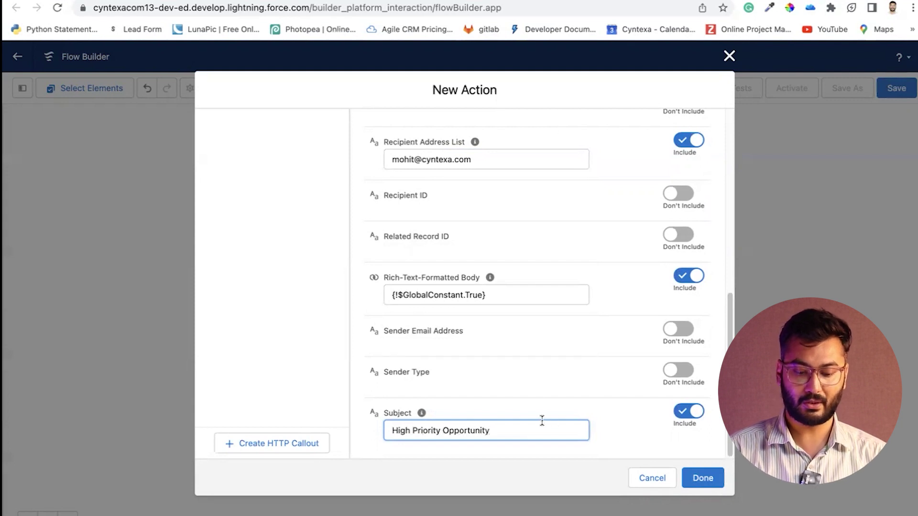
# Finish the action so 'Send email to team' sits between Start and End
pyautogui.scroll(6, 535, 387)
pyautogui.scroll(2, 535, 384)
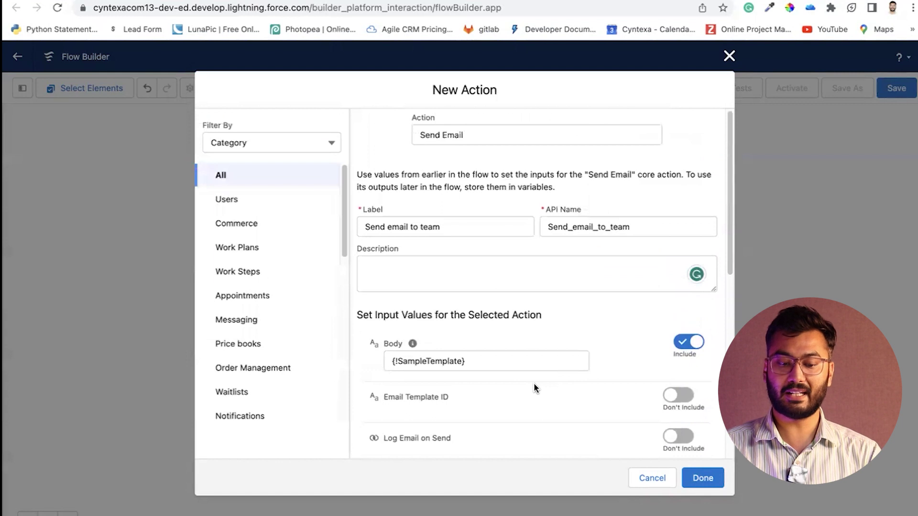
pyautogui.scroll(-8, 535, 384)
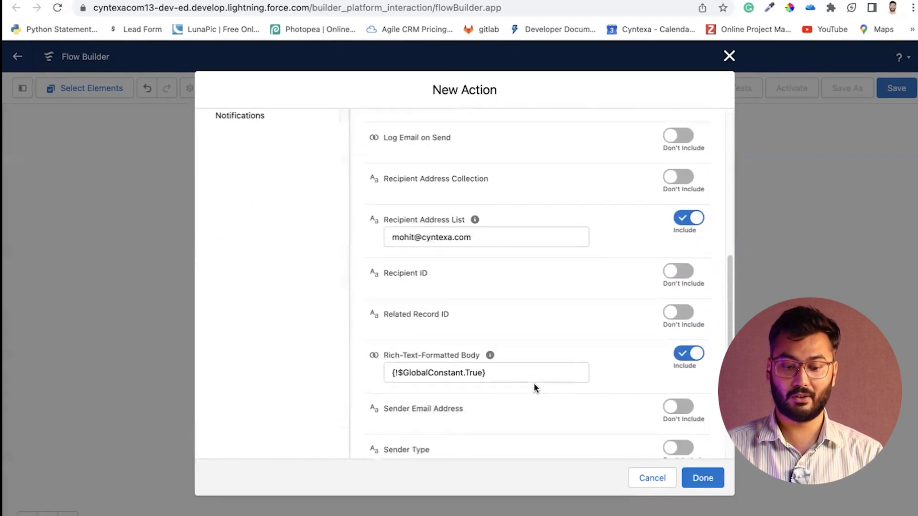
pyautogui.click(699, 477)
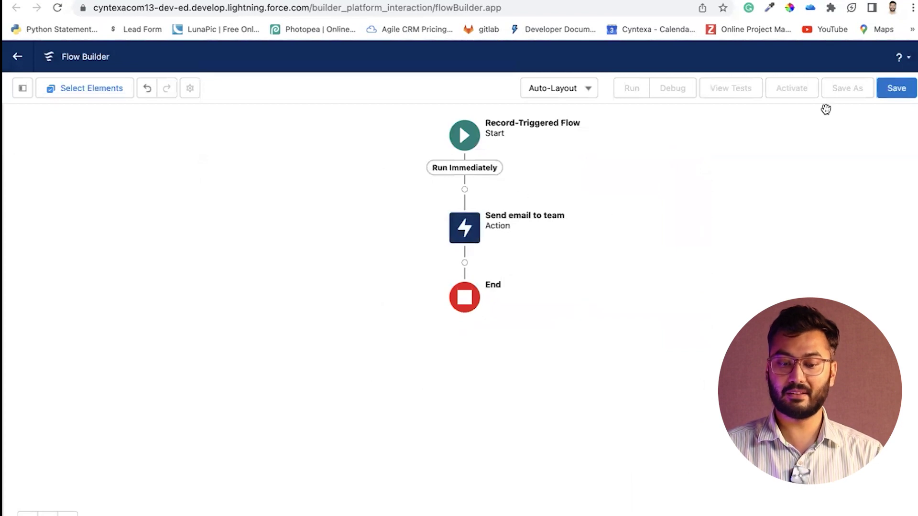
# Save the flow with label 'Email to sales team' and its auto-filled API name
pyautogui.click(900, 91)
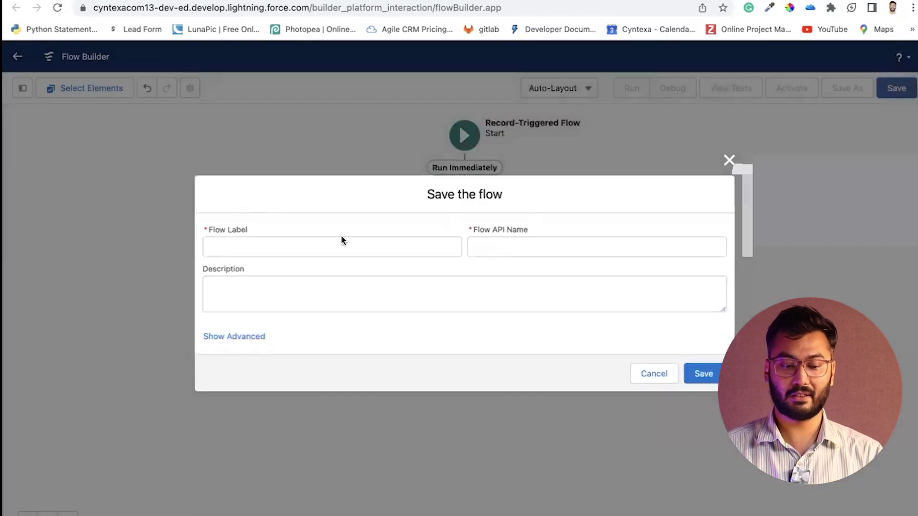
pyautogui.click(328, 246)
pyautogui.write('Email t')
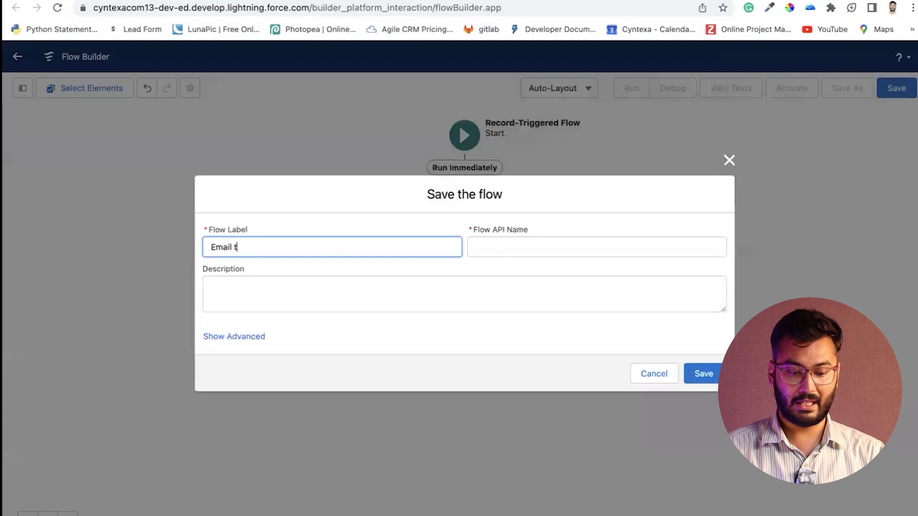
pyautogui.write('o sales team')
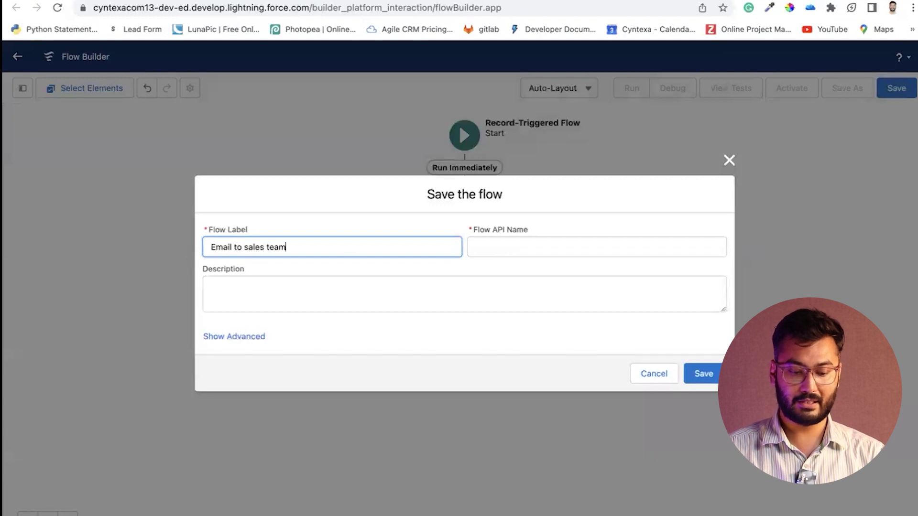
pyautogui.press('Tab')
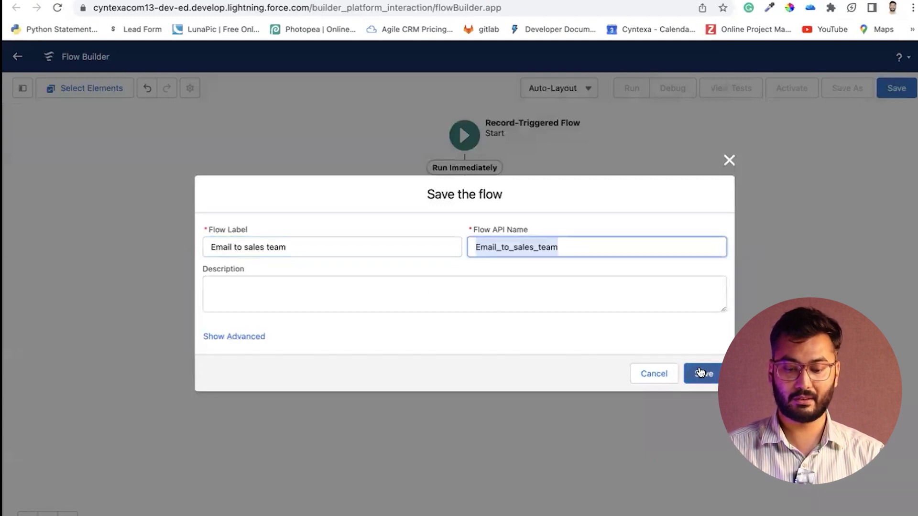
pyautogui.click(699, 374)
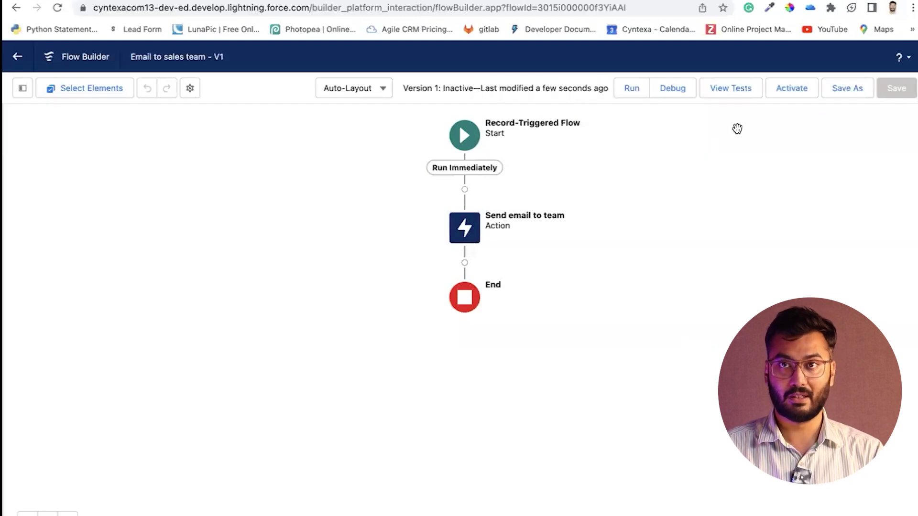
# Activate the flow, then go to Opportunities through the App Launcher
pyautogui.click(784, 91)
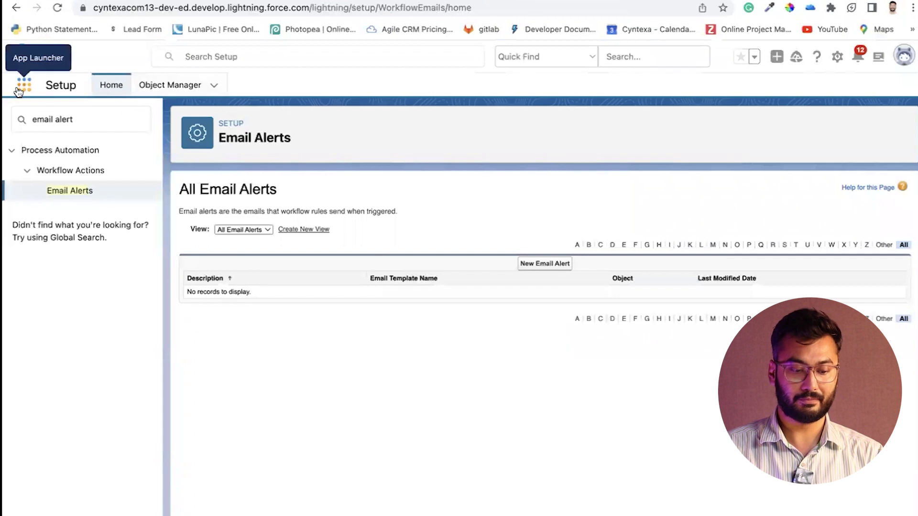
pyautogui.click(18, 91)
pyautogui.write('op')
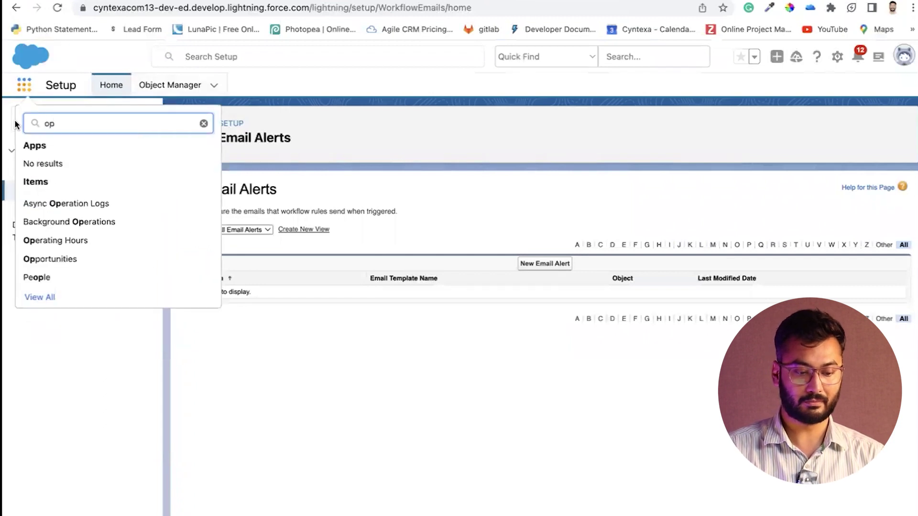
pyautogui.click(57, 259)
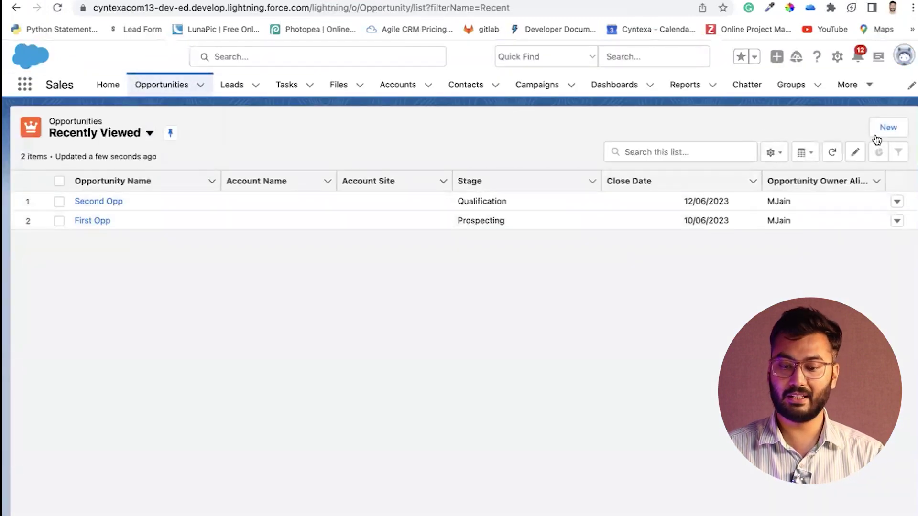
# Create opportunity 'Opp first after save': amount ₹80,000.00, close date 12/06/2023, stage Prospecting
pyautogui.click(885, 130)
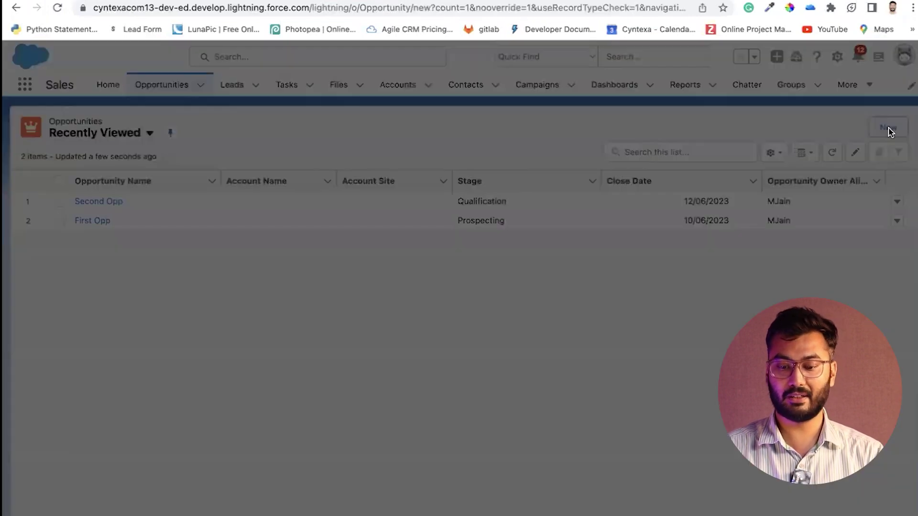
pyautogui.click(288, 271)
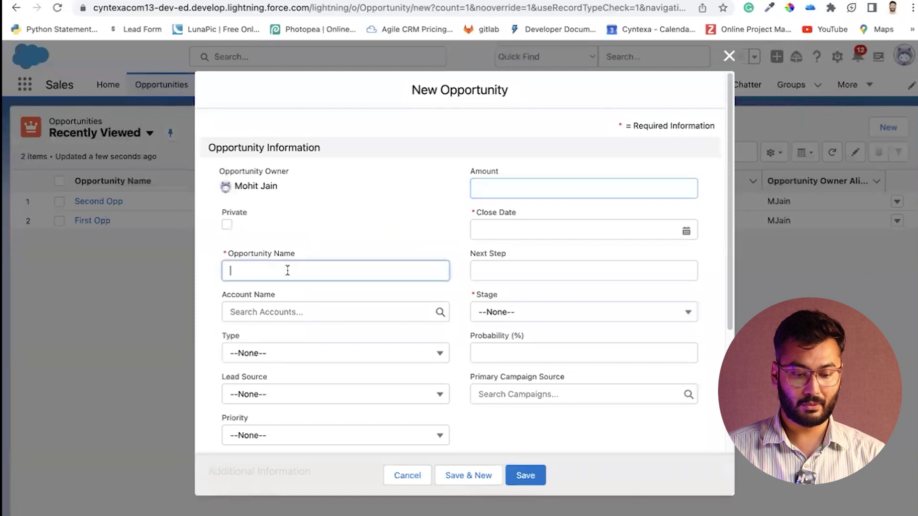
pyautogui.write('Opp')
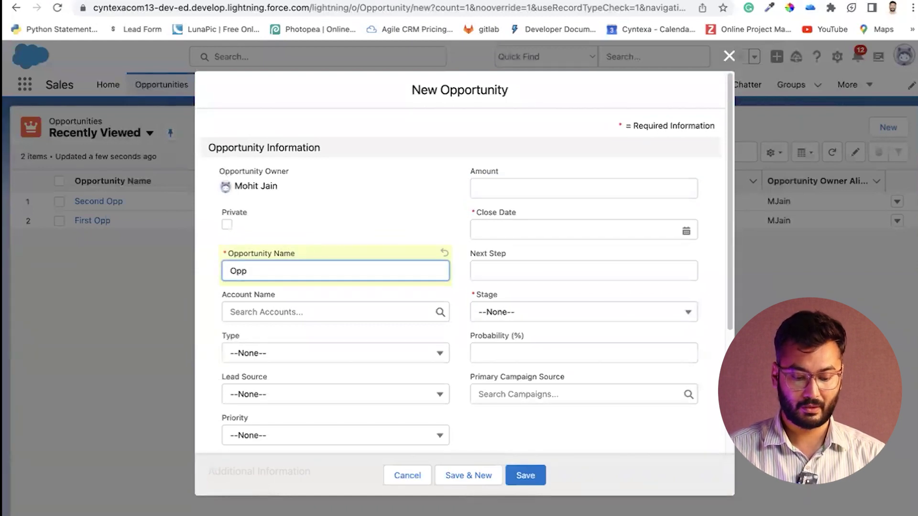
pyautogui.write(' first ')
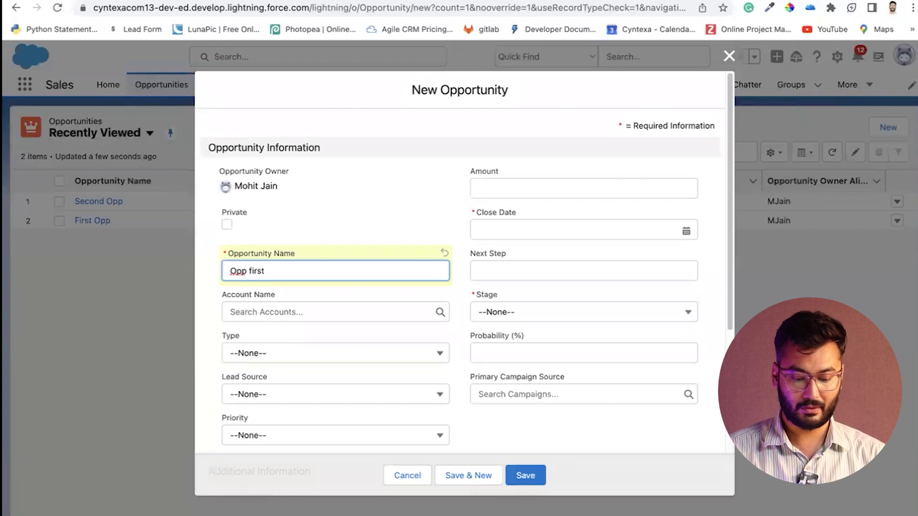
pyautogui.write('after save')
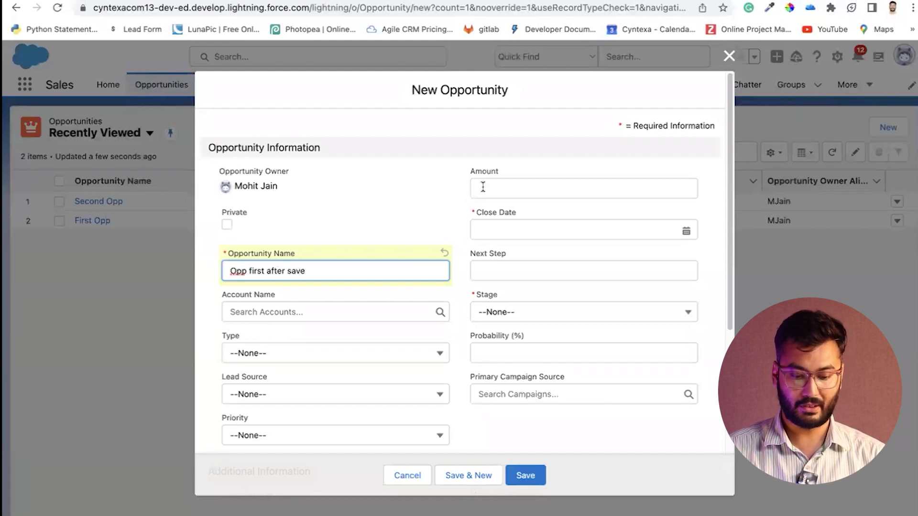
pyautogui.click(482, 187)
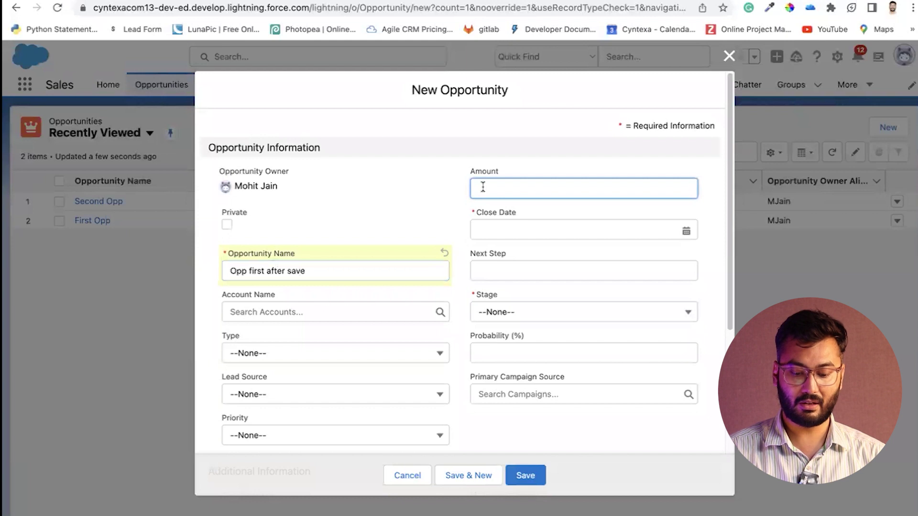
pyautogui.write('80000')
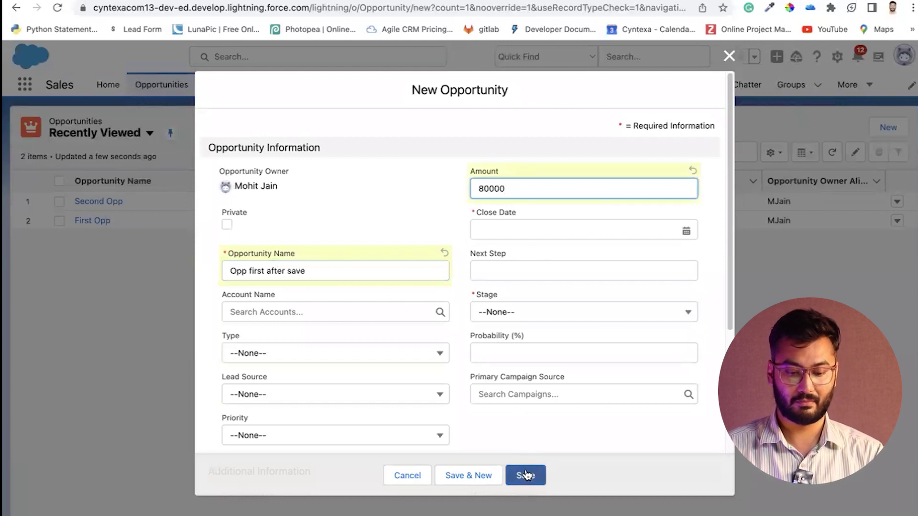
pyautogui.click(524, 232)
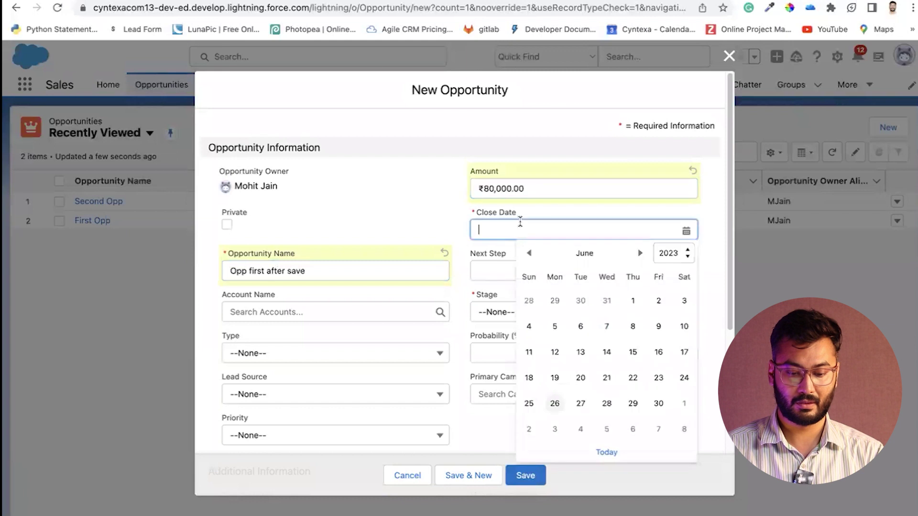
pyautogui.click(563, 352)
pyautogui.click(508, 317)
pyautogui.click(508, 360)
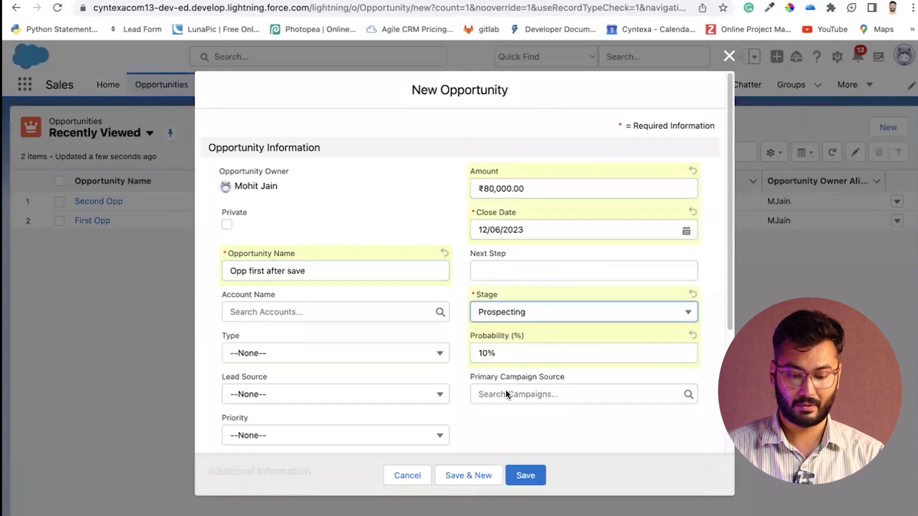
pyautogui.click(526, 478)
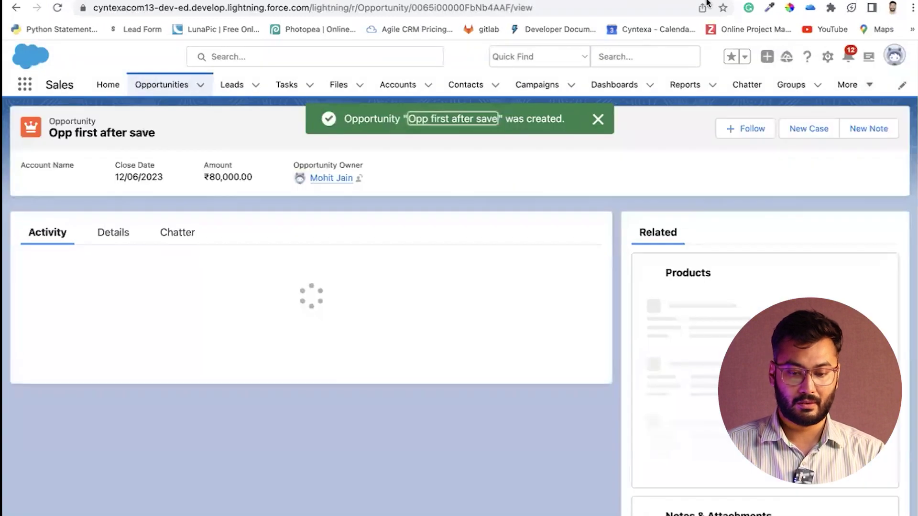
# Open gmail.com in a new browser tab to check the inbox
pyautogui.hotkey('ctrl', 't')
pyautogui.write('gmail.com')
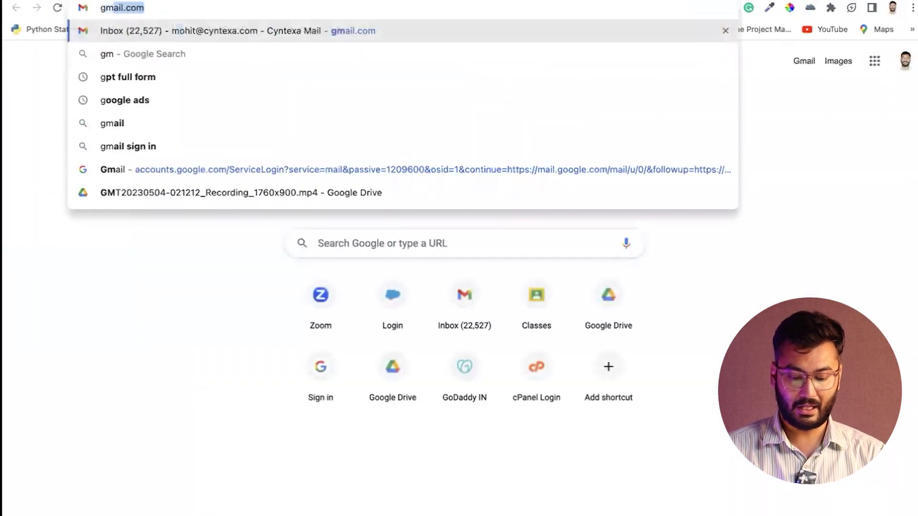
pyautogui.press('Return')
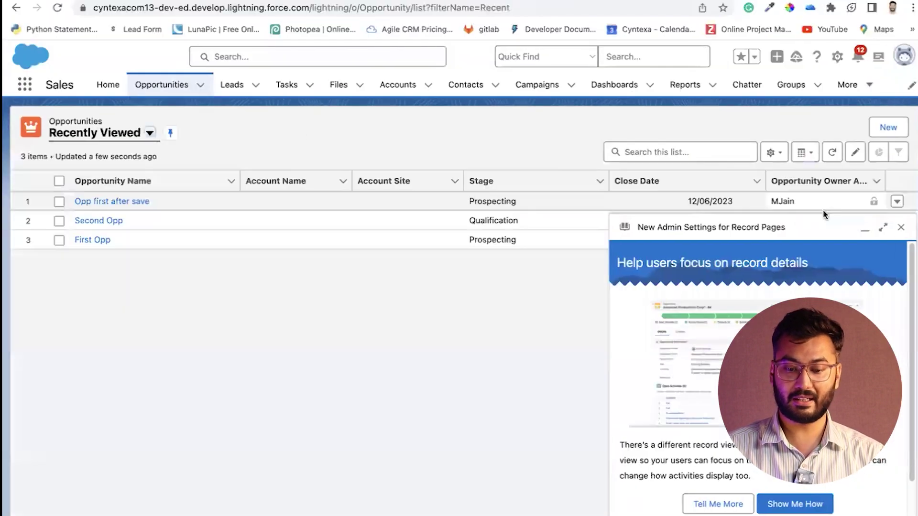
# Create opportunity 'opp second record After save': amount ₹1,20,000.00, close date 19/06/2023, stage Prospecting
pyautogui.click(891, 227)
pyautogui.click(885, 136)
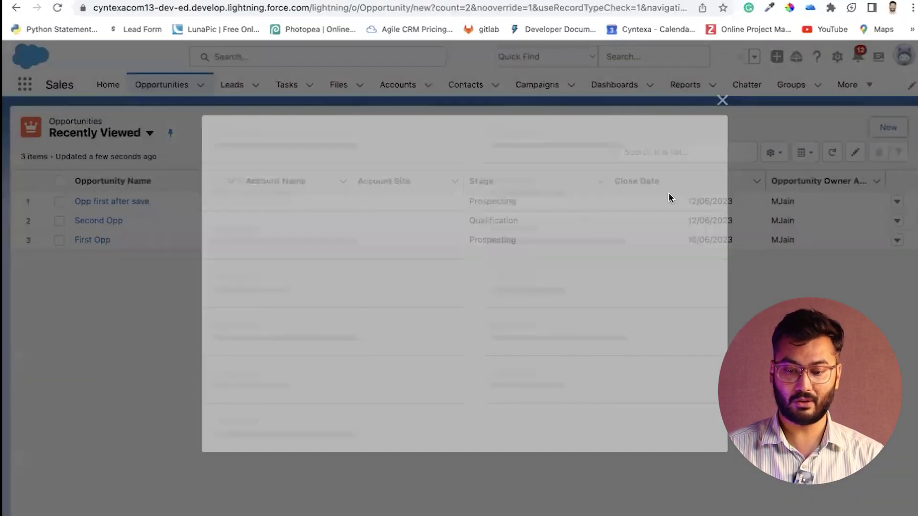
pyautogui.click(359, 267)
pyautogui.write('op')
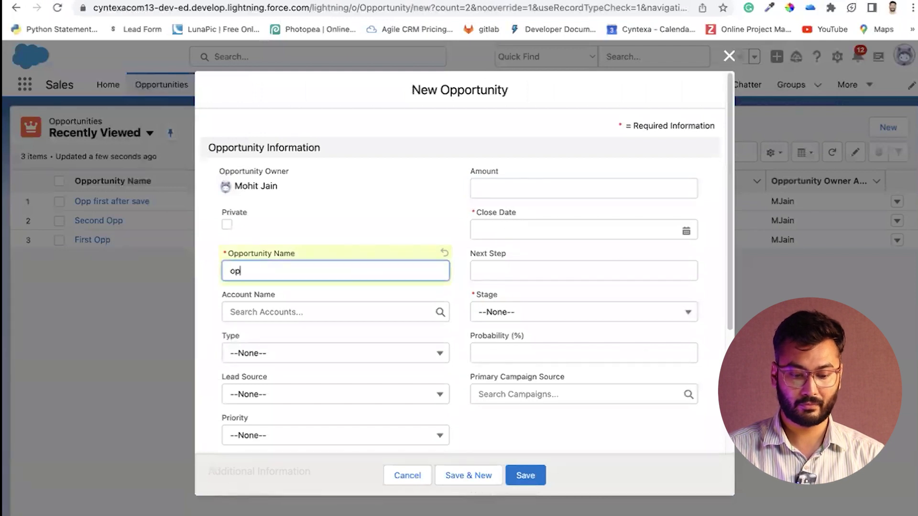
pyautogui.write('p second ')
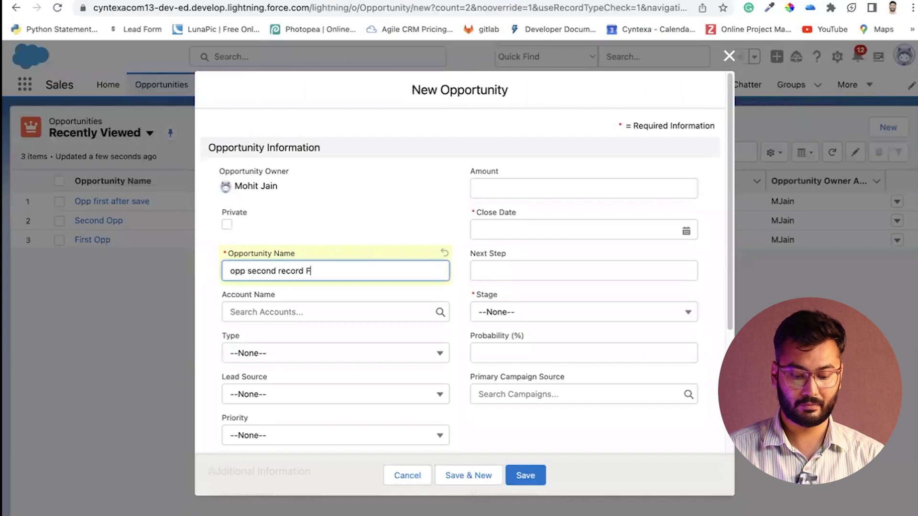
pyautogui.write('record After save')
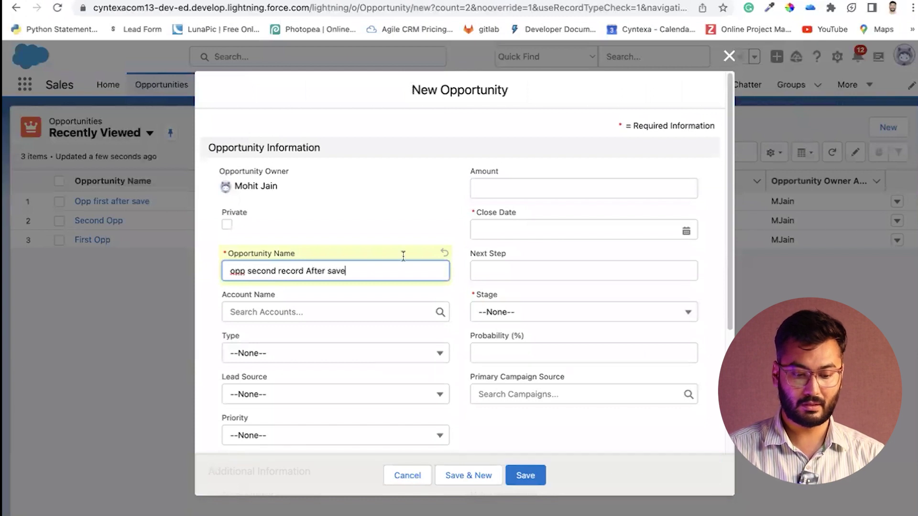
pyautogui.click(510, 190)
pyautogui.write('12')
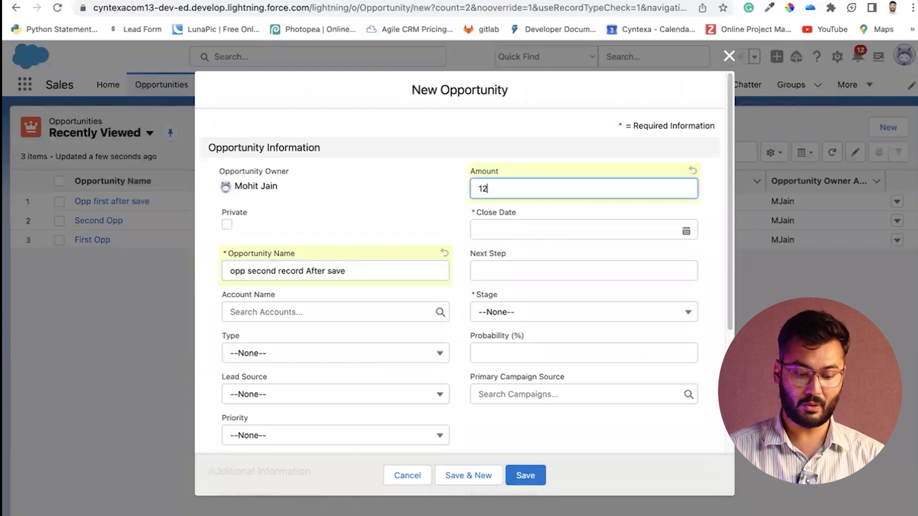
pyautogui.write('0000')
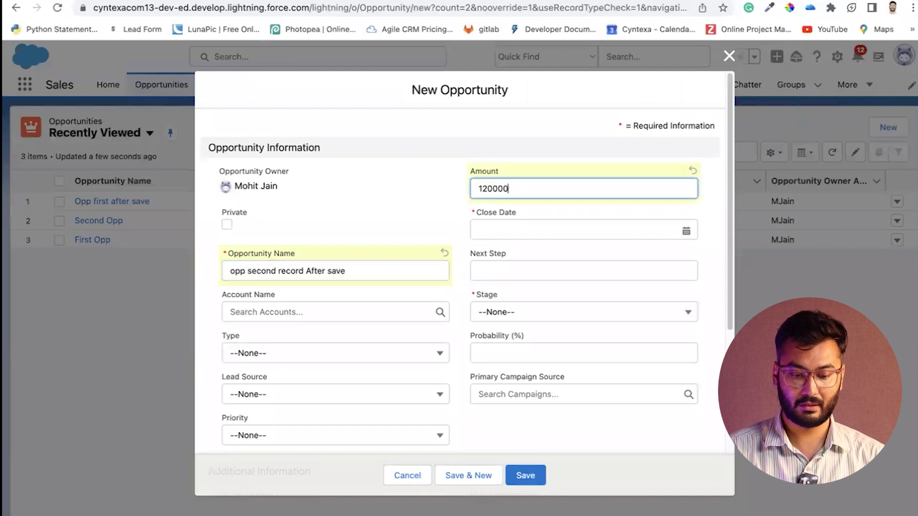
pyautogui.write('00')
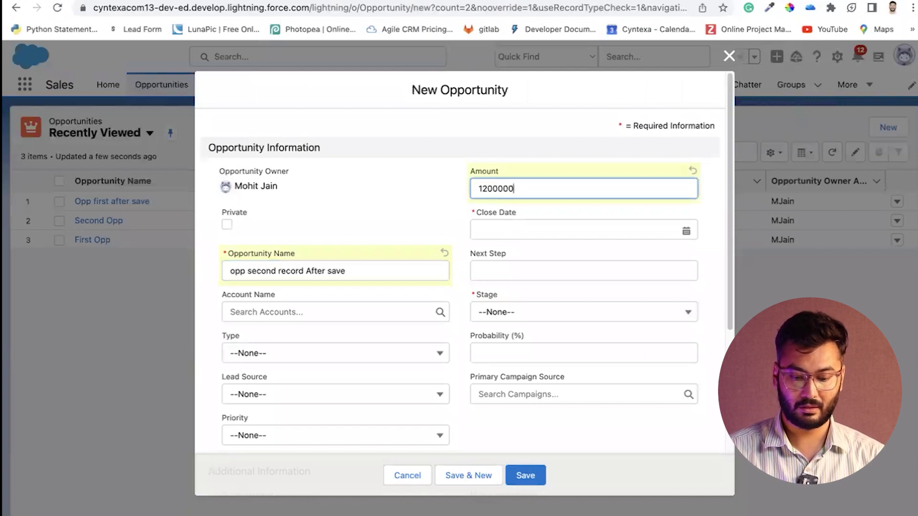
pyautogui.click(514, 235)
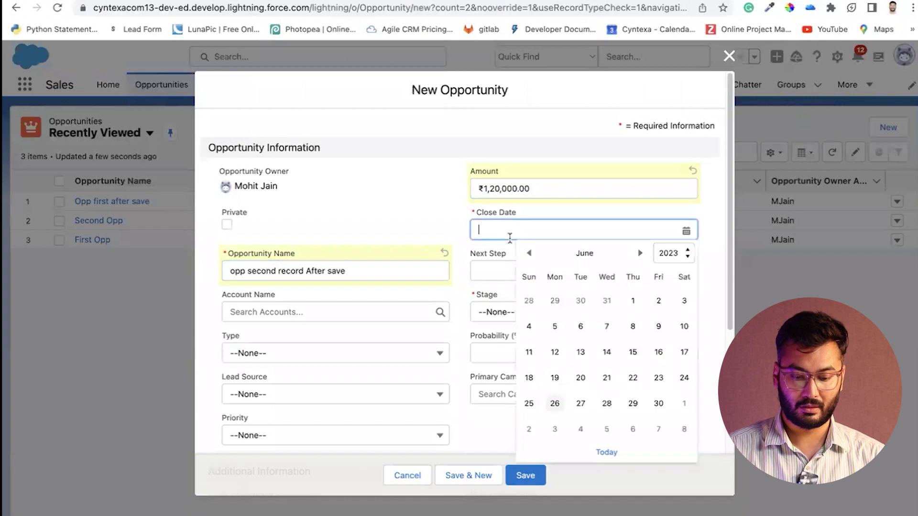
pyautogui.click(555, 379)
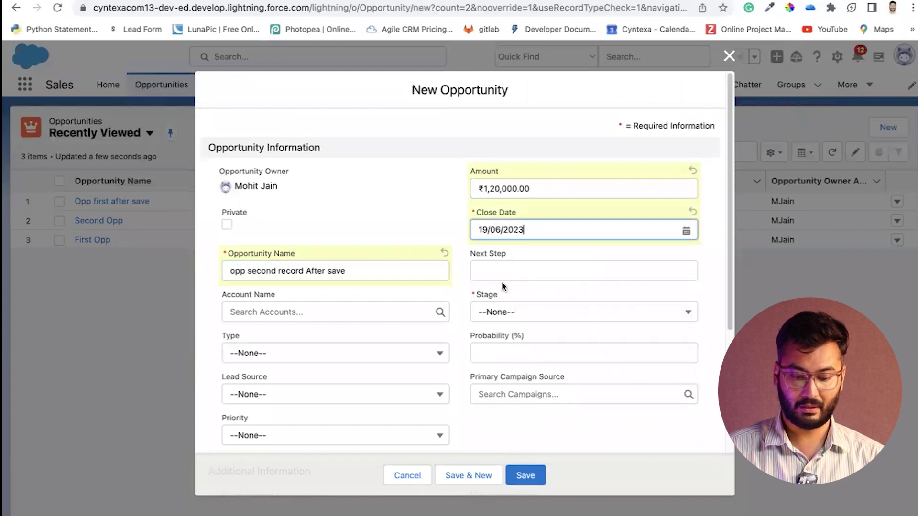
pyautogui.click(503, 319)
pyautogui.click(507, 364)
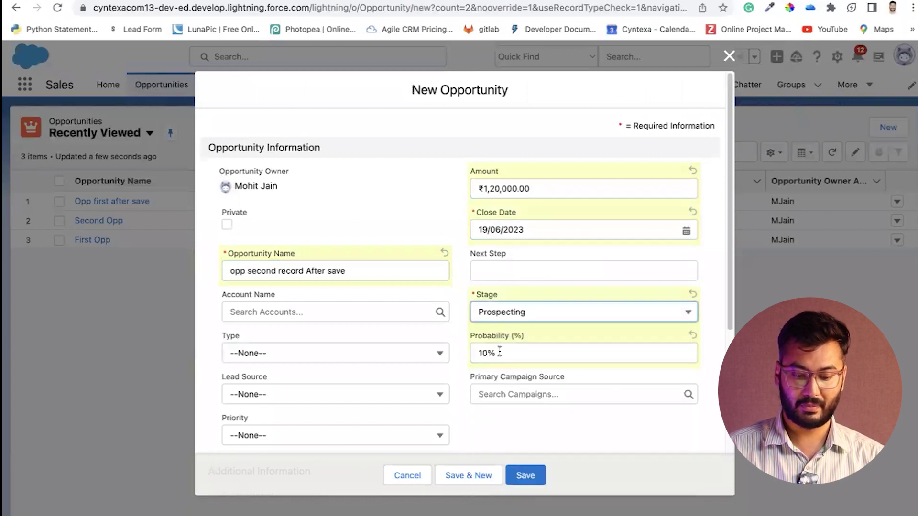
pyautogui.click(528, 473)
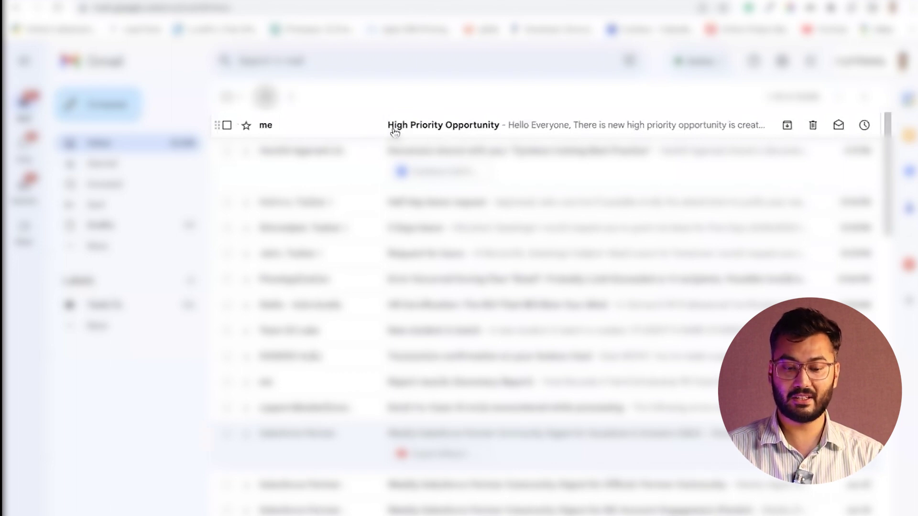
# Open the 'High Priority Opportunity' email, mark it safe, and highlight its subject, body and opportunity name
pyautogui.click(393, 128)
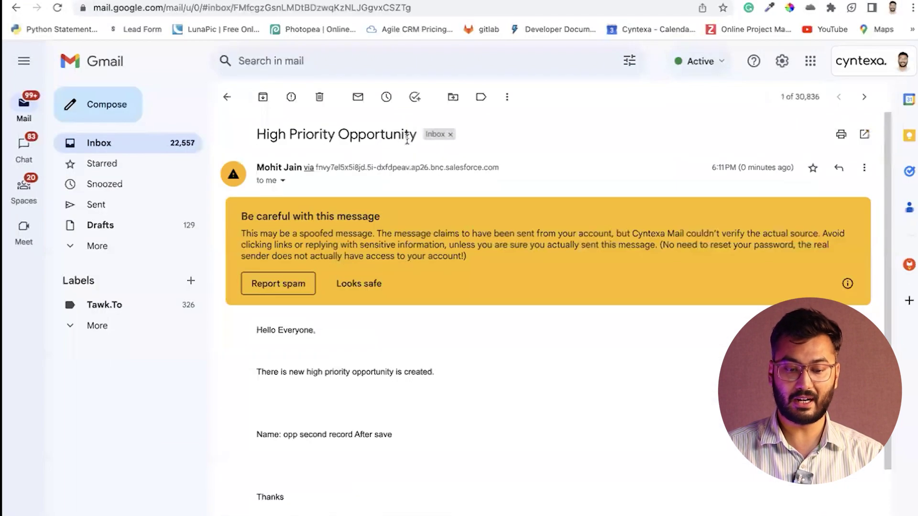
pyautogui.click(360, 286)
pyautogui.moveTo(266, 136); pyautogui.dragTo(405, 140)
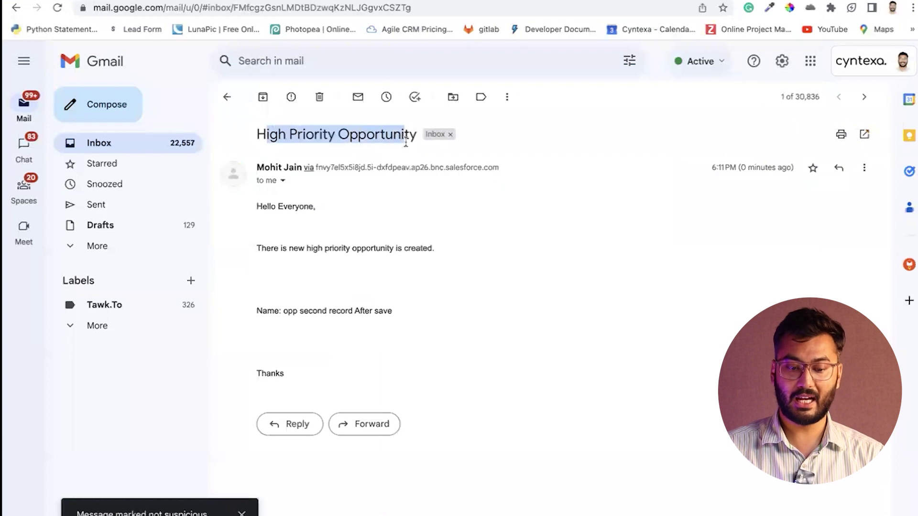
pyautogui.moveTo(258, 206); pyautogui.dragTo(396, 248)
pyautogui.moveTo(345, 248); pyautogui.dragTo(431, 248)
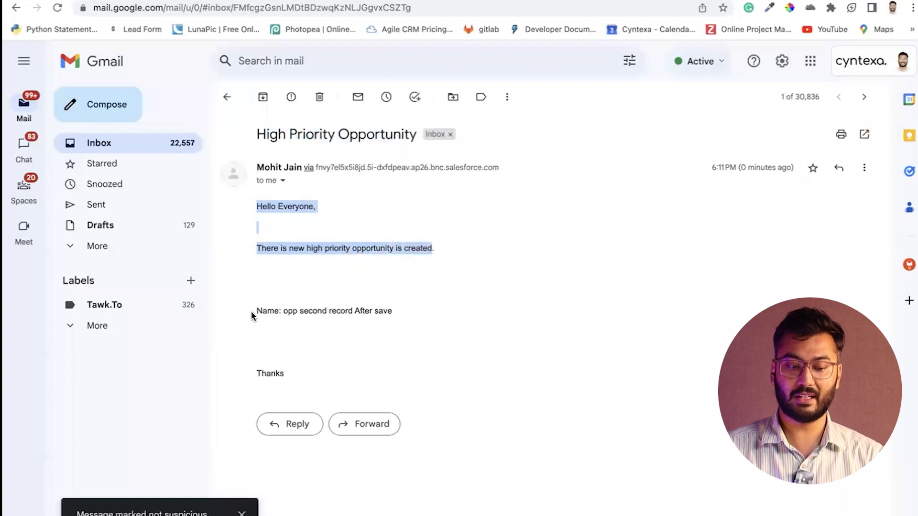
pyautogui.moveTo(252, 316); pyautogui.dragTo(394, 314)
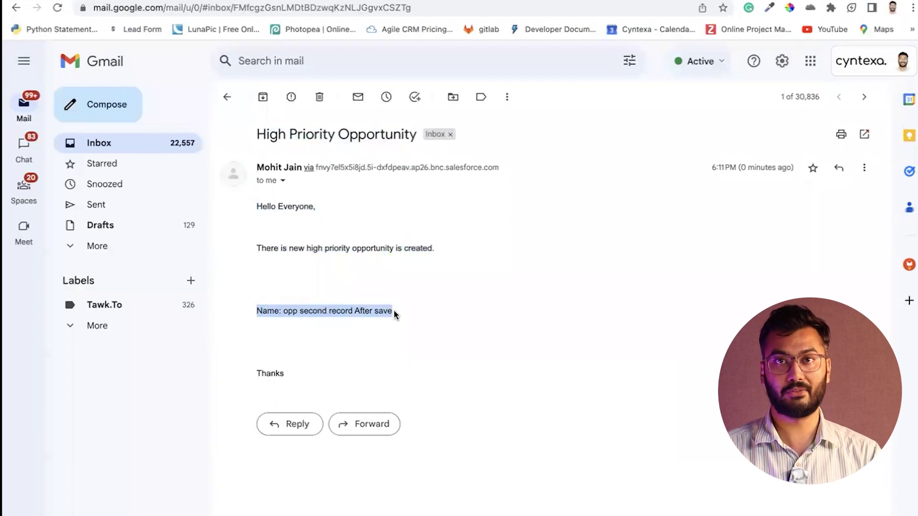